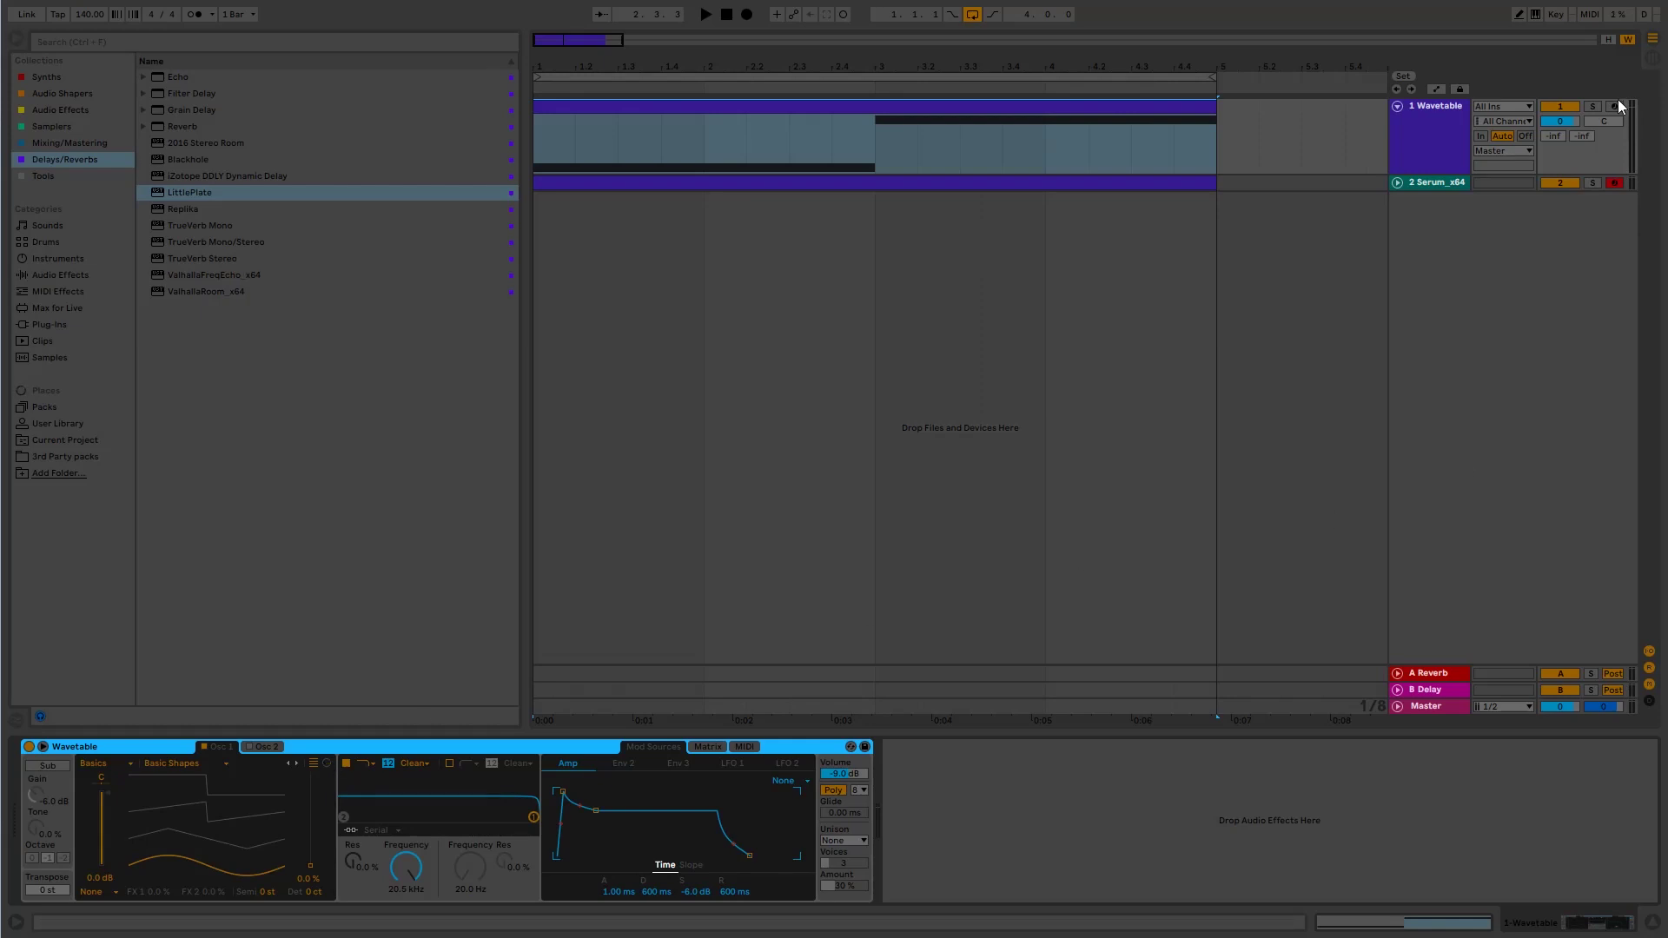
# Step: Select the Serum track and play the arrangement with both synth tracks sounding
pyautogui.click(1452, 179)
pyautogui.press('space')
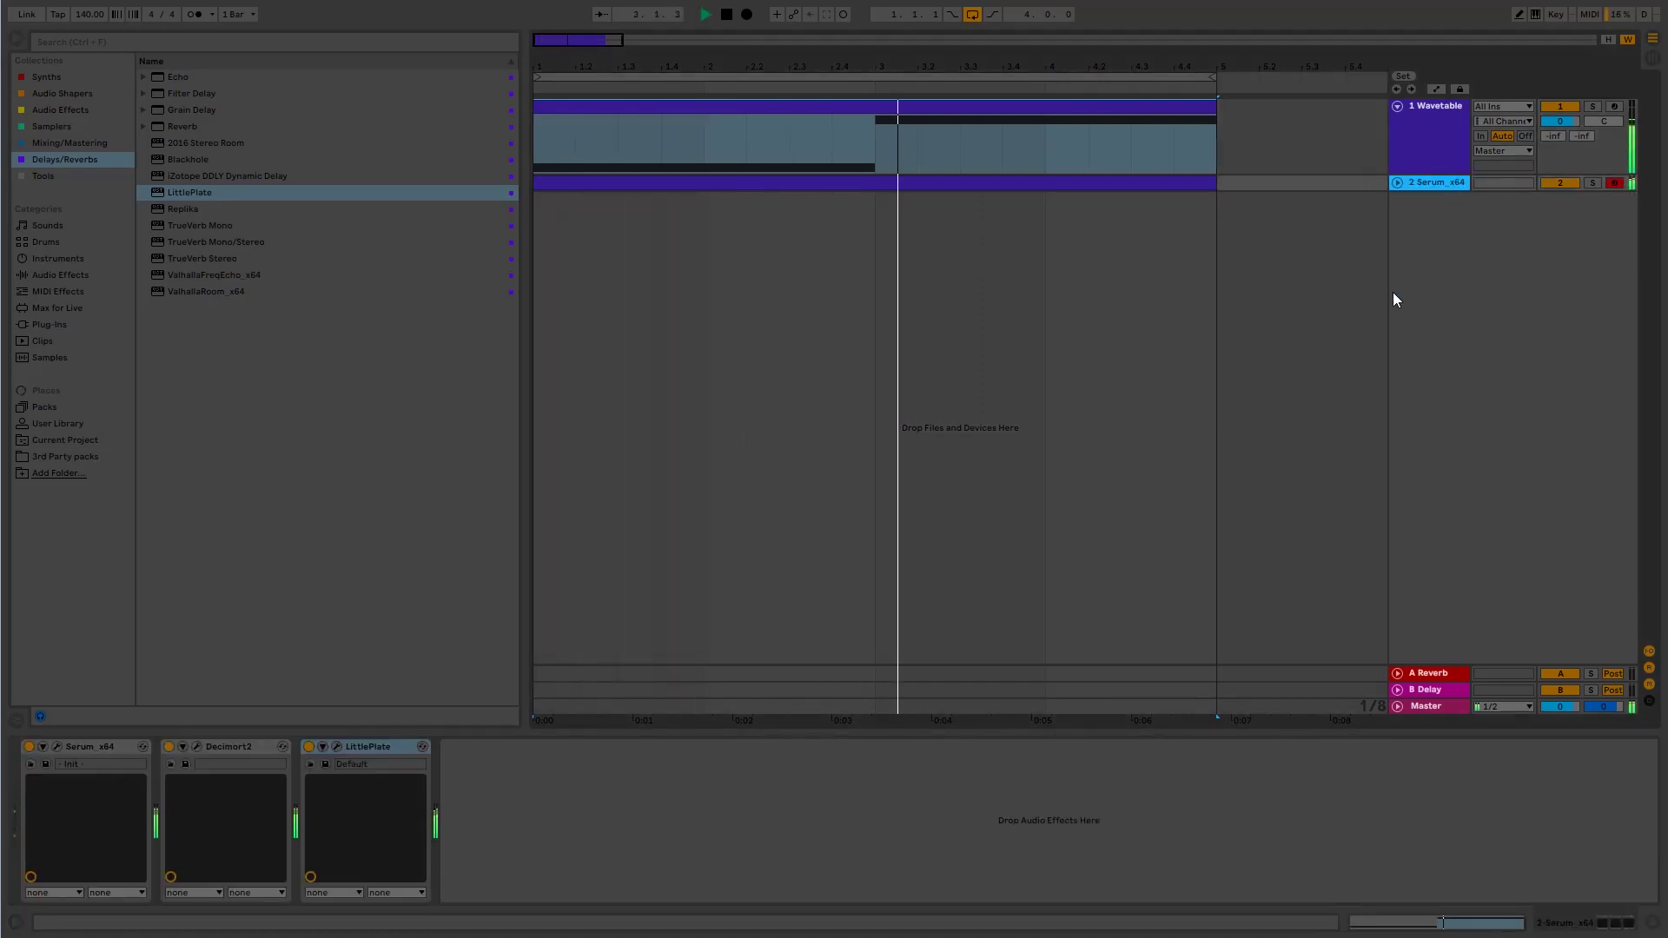
pyautogui.press('space')
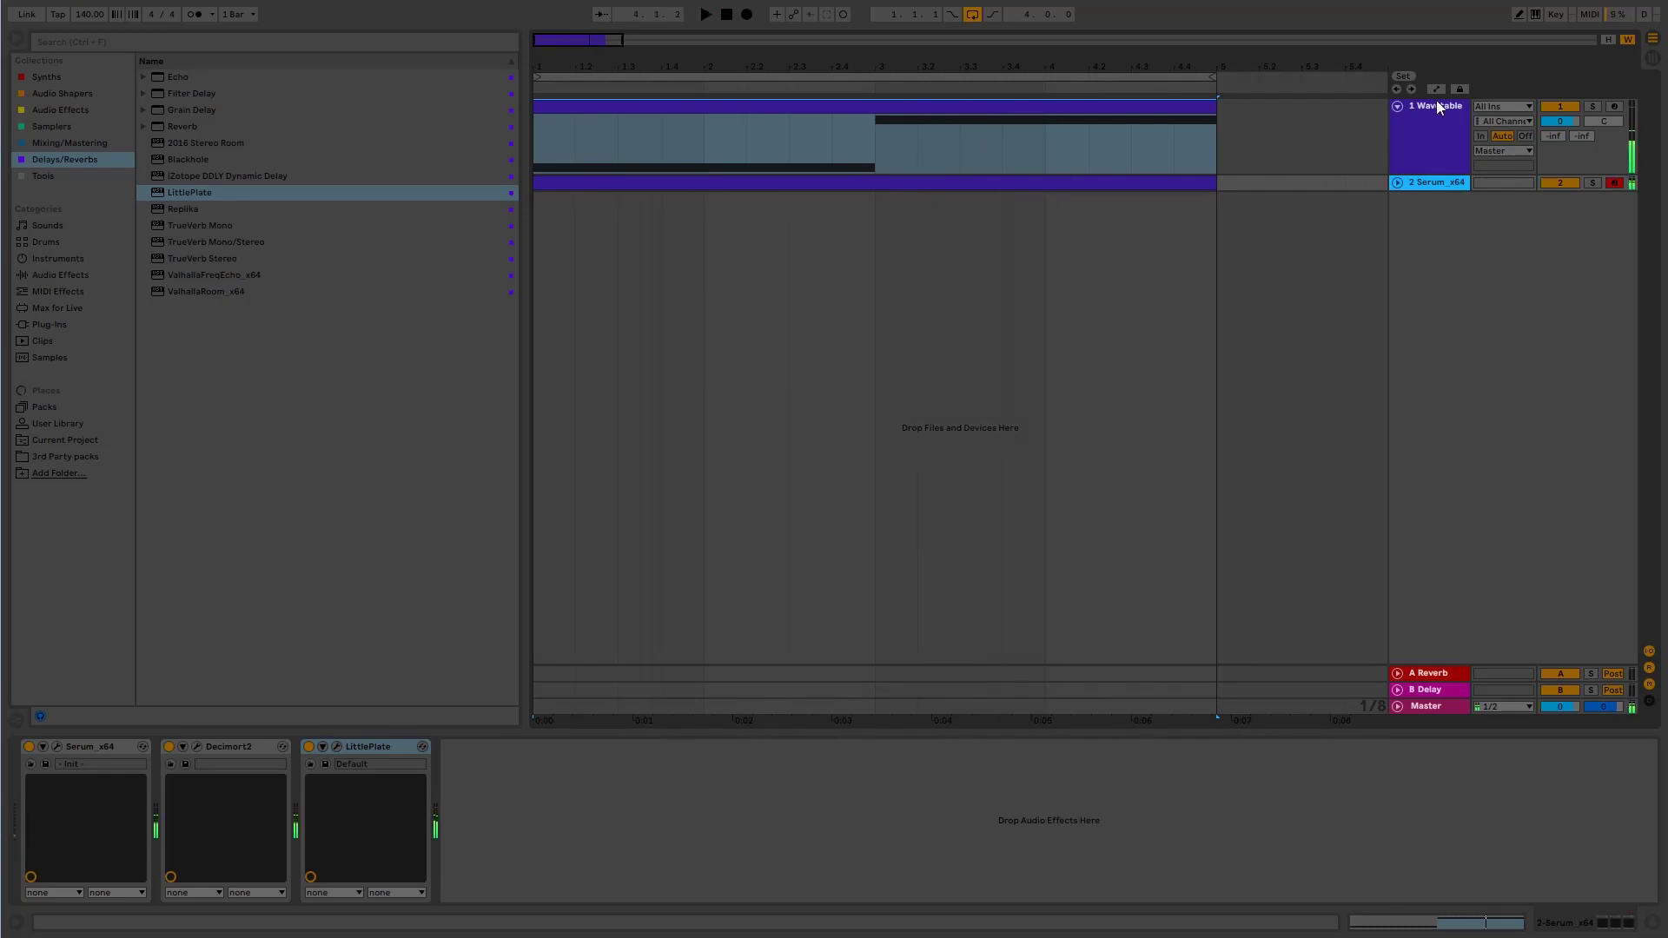
# Step: Solo the Wavetable track and audition its clip on its own
pyautogui.click(1436, 106)
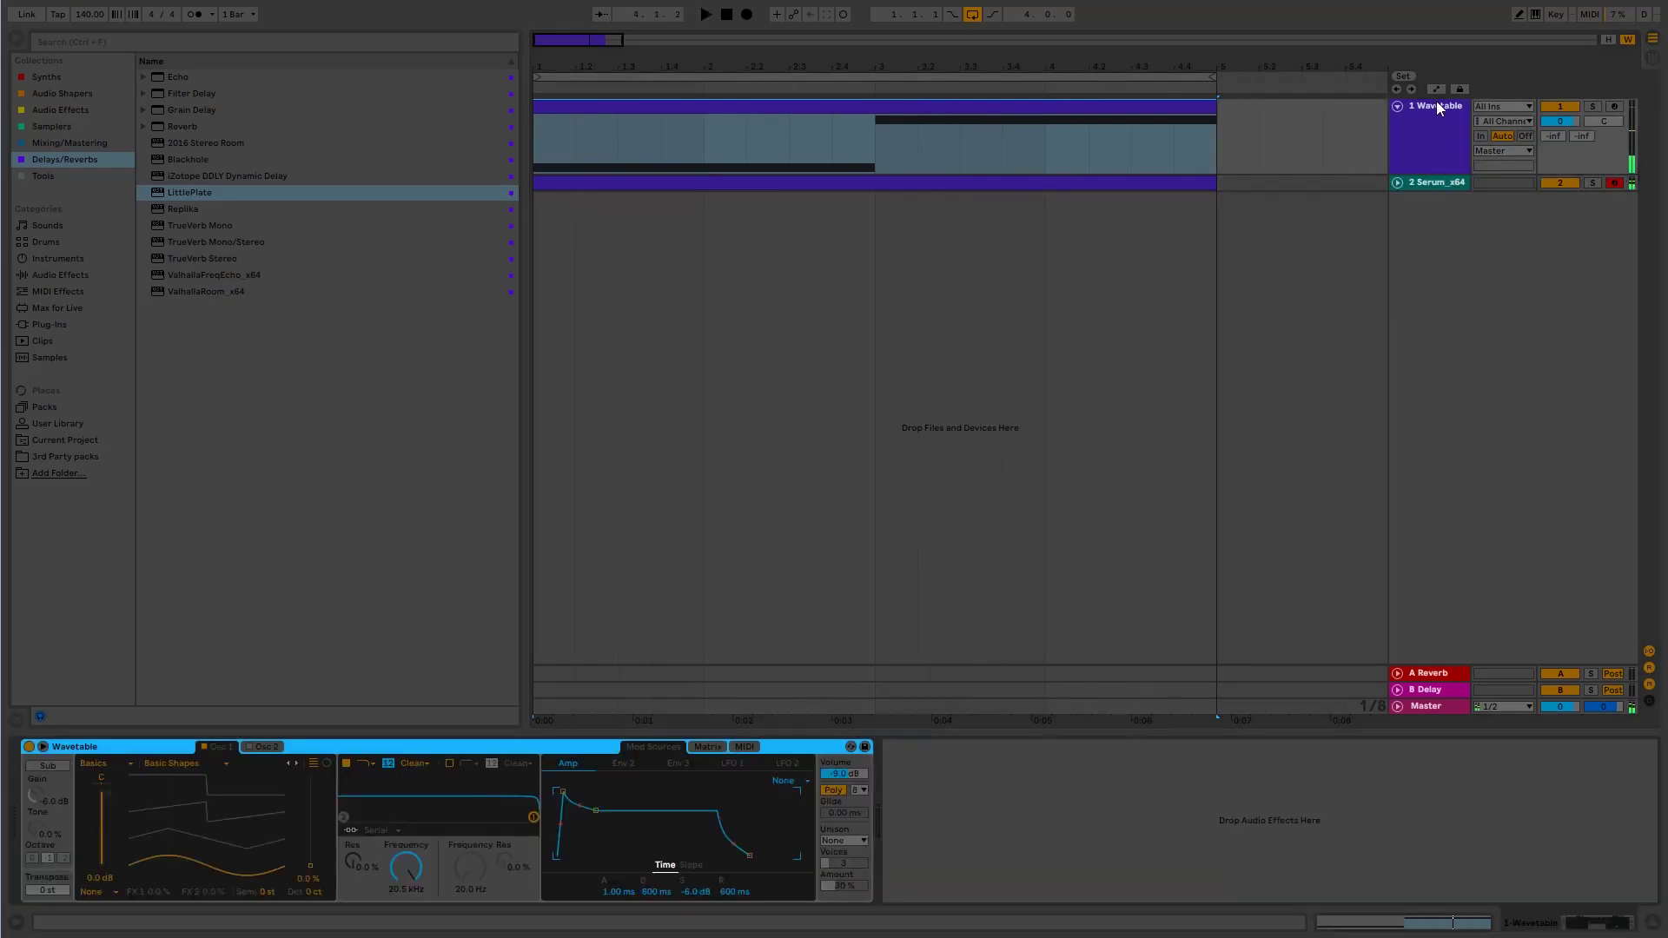
pyautogui.click(1594, 106)
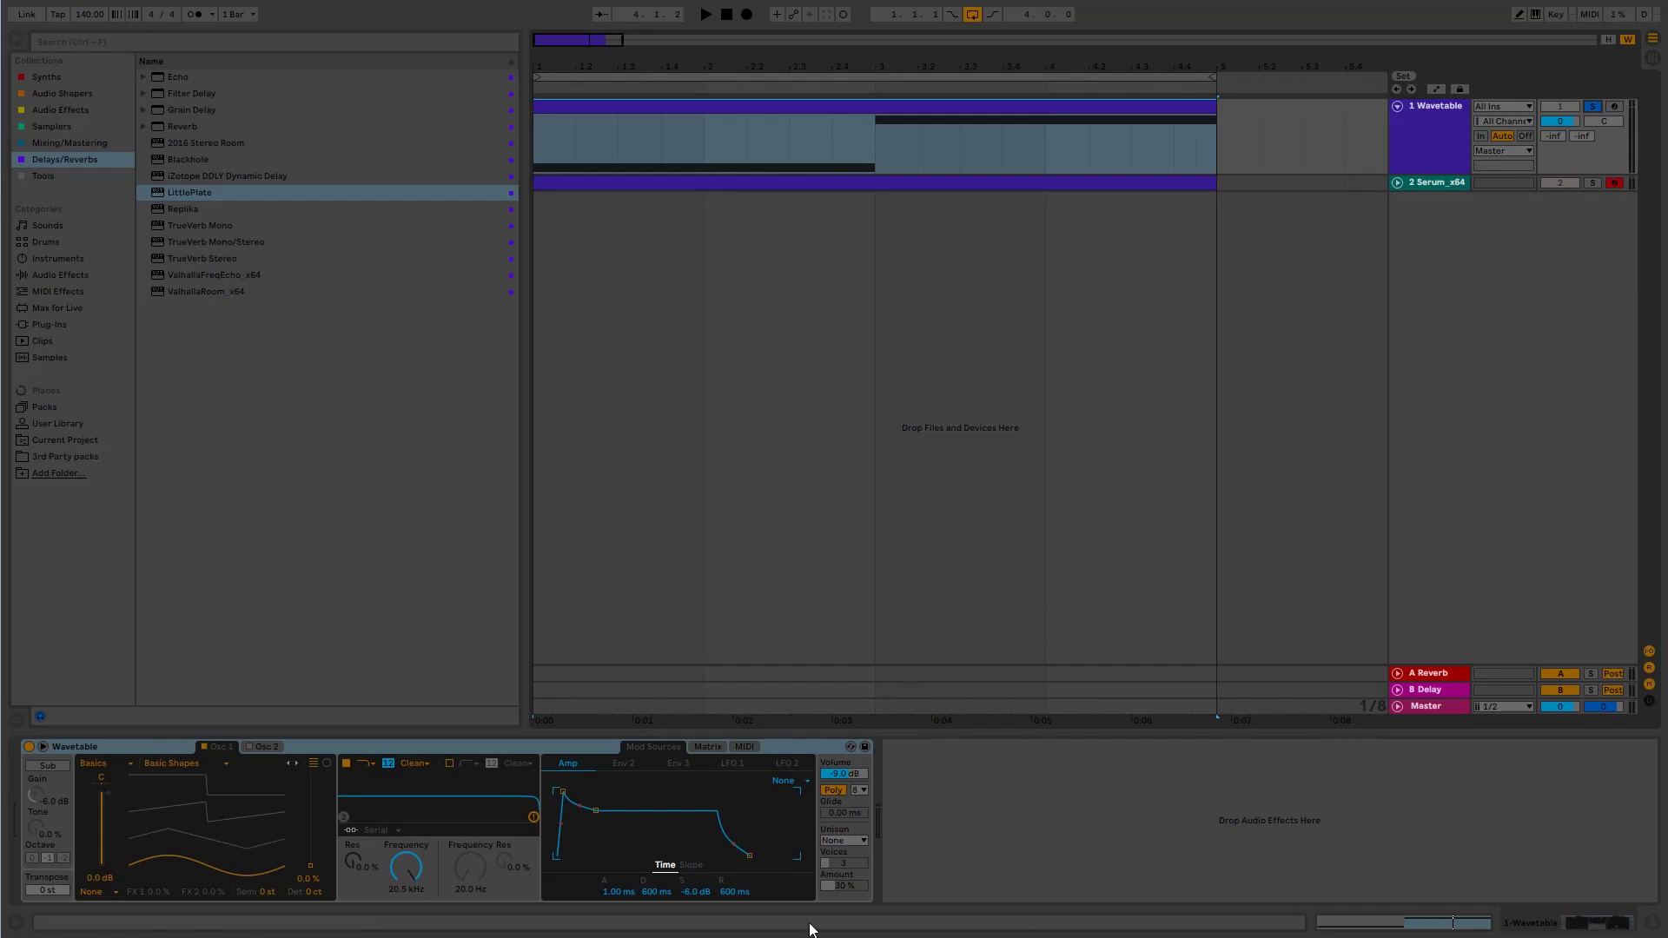
pyautogui.press('space')
pyautogui.press('space')
pyautogui.press('space')
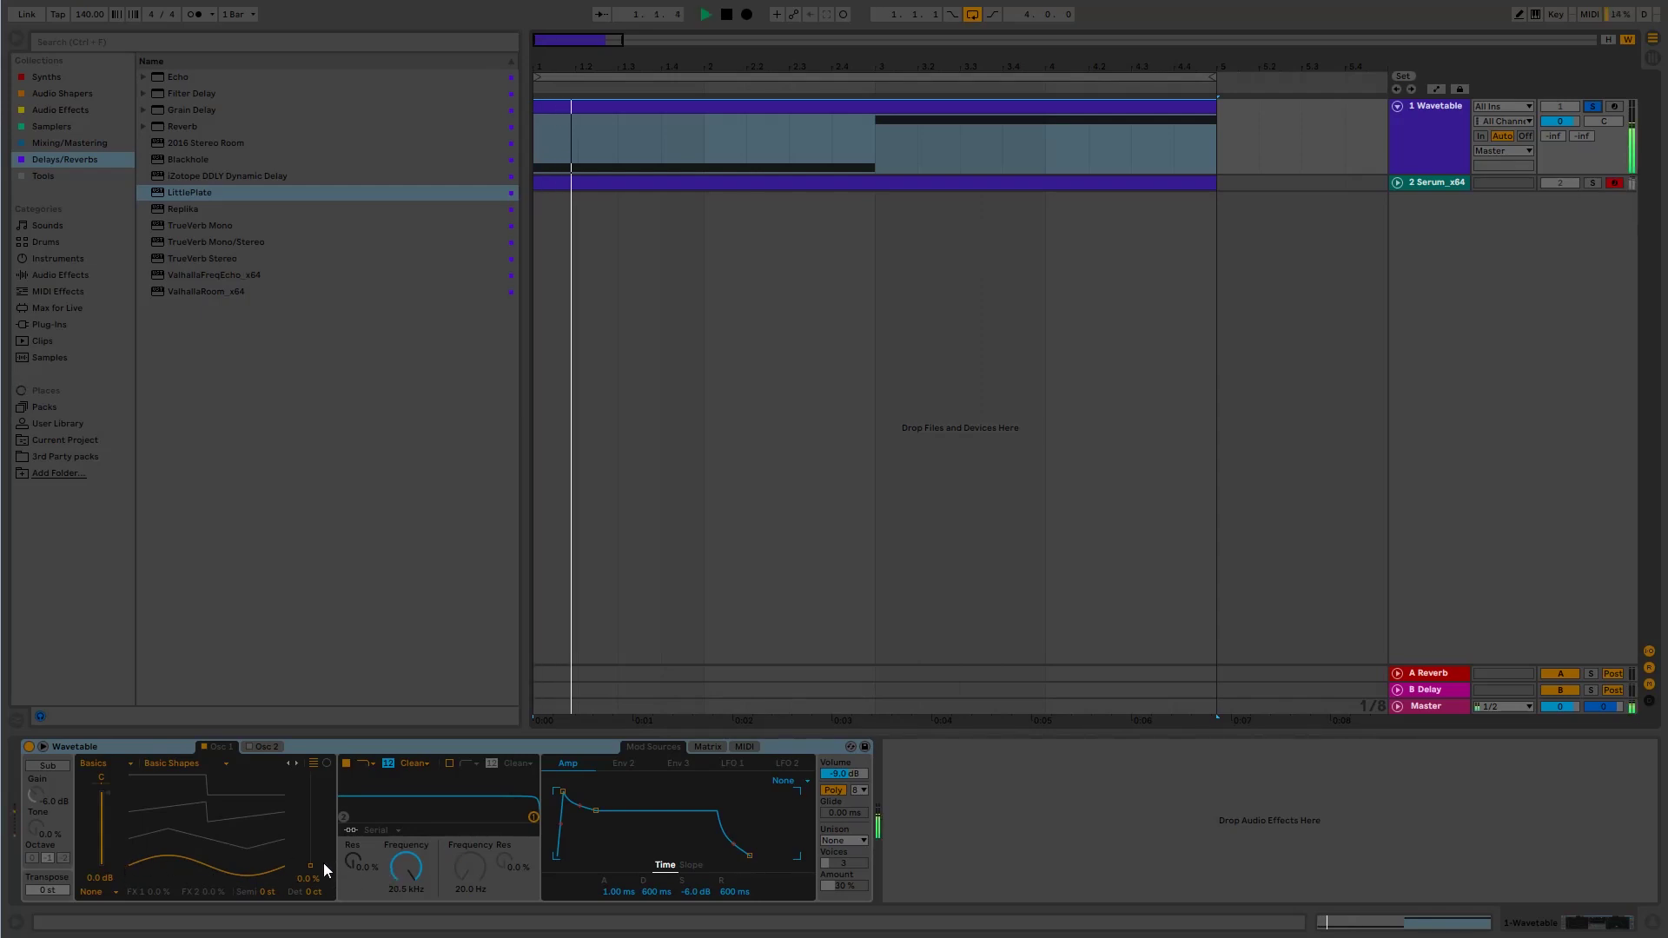
pyautogui.press('space')
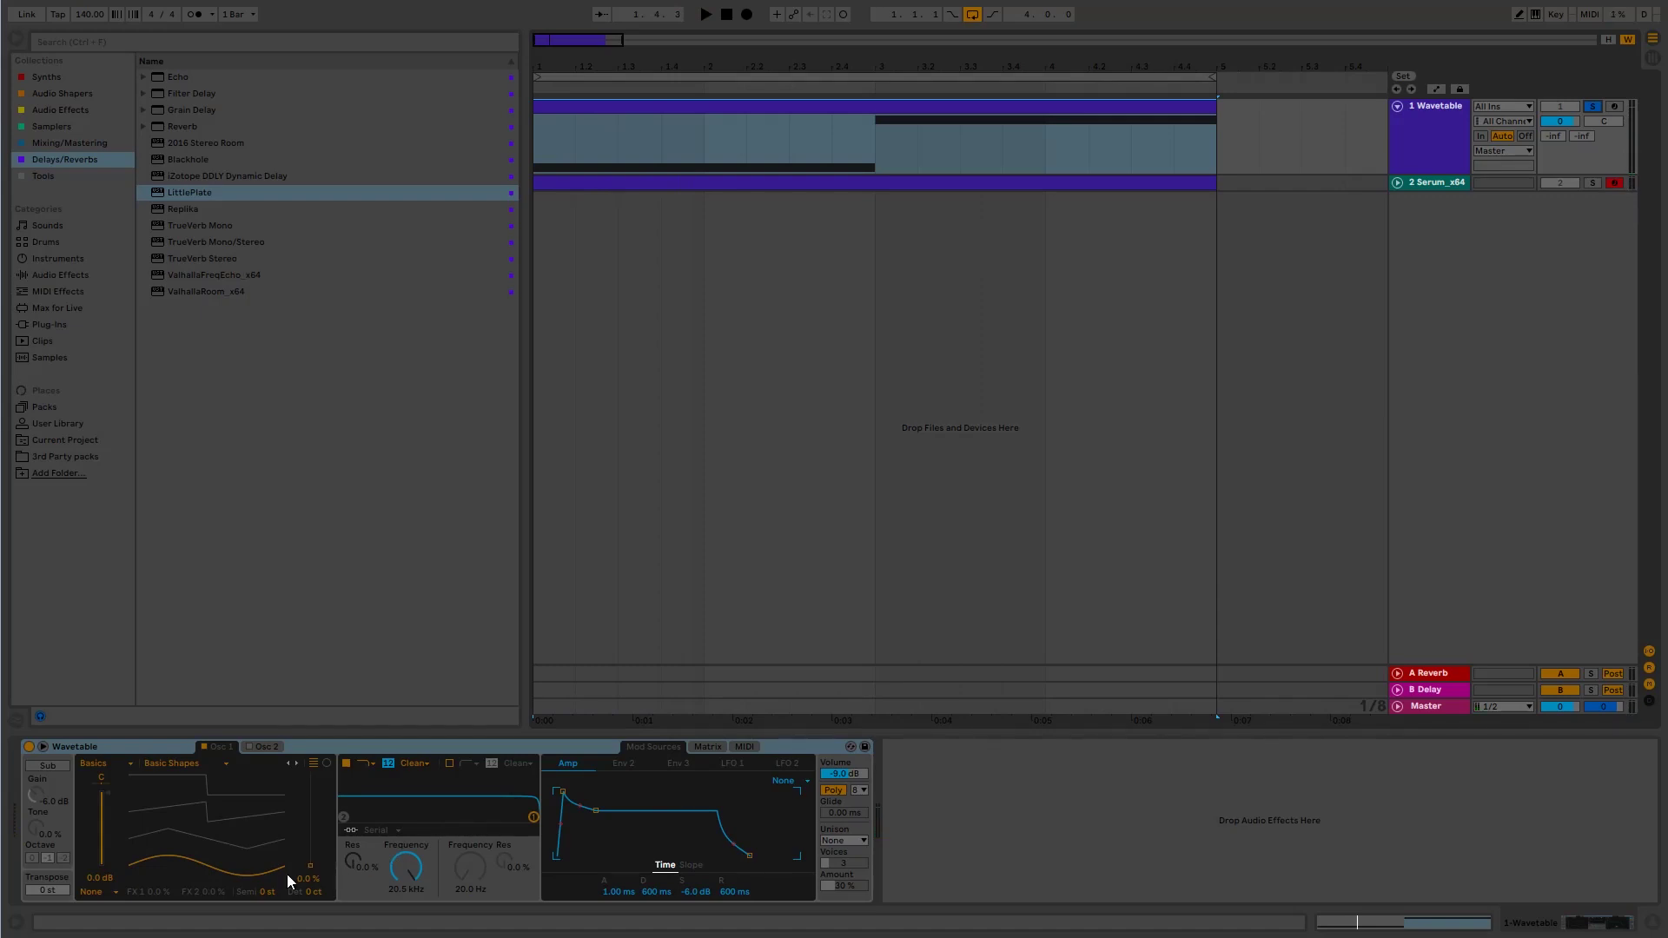
# Step: Move Oscillator 1's wavetable position through Basic Shapes to about 68% while auditioning the sound
pyautogui.moveTo(311, 873); pyautogui.dragTo(311, 836)
pyautogui.press('space')
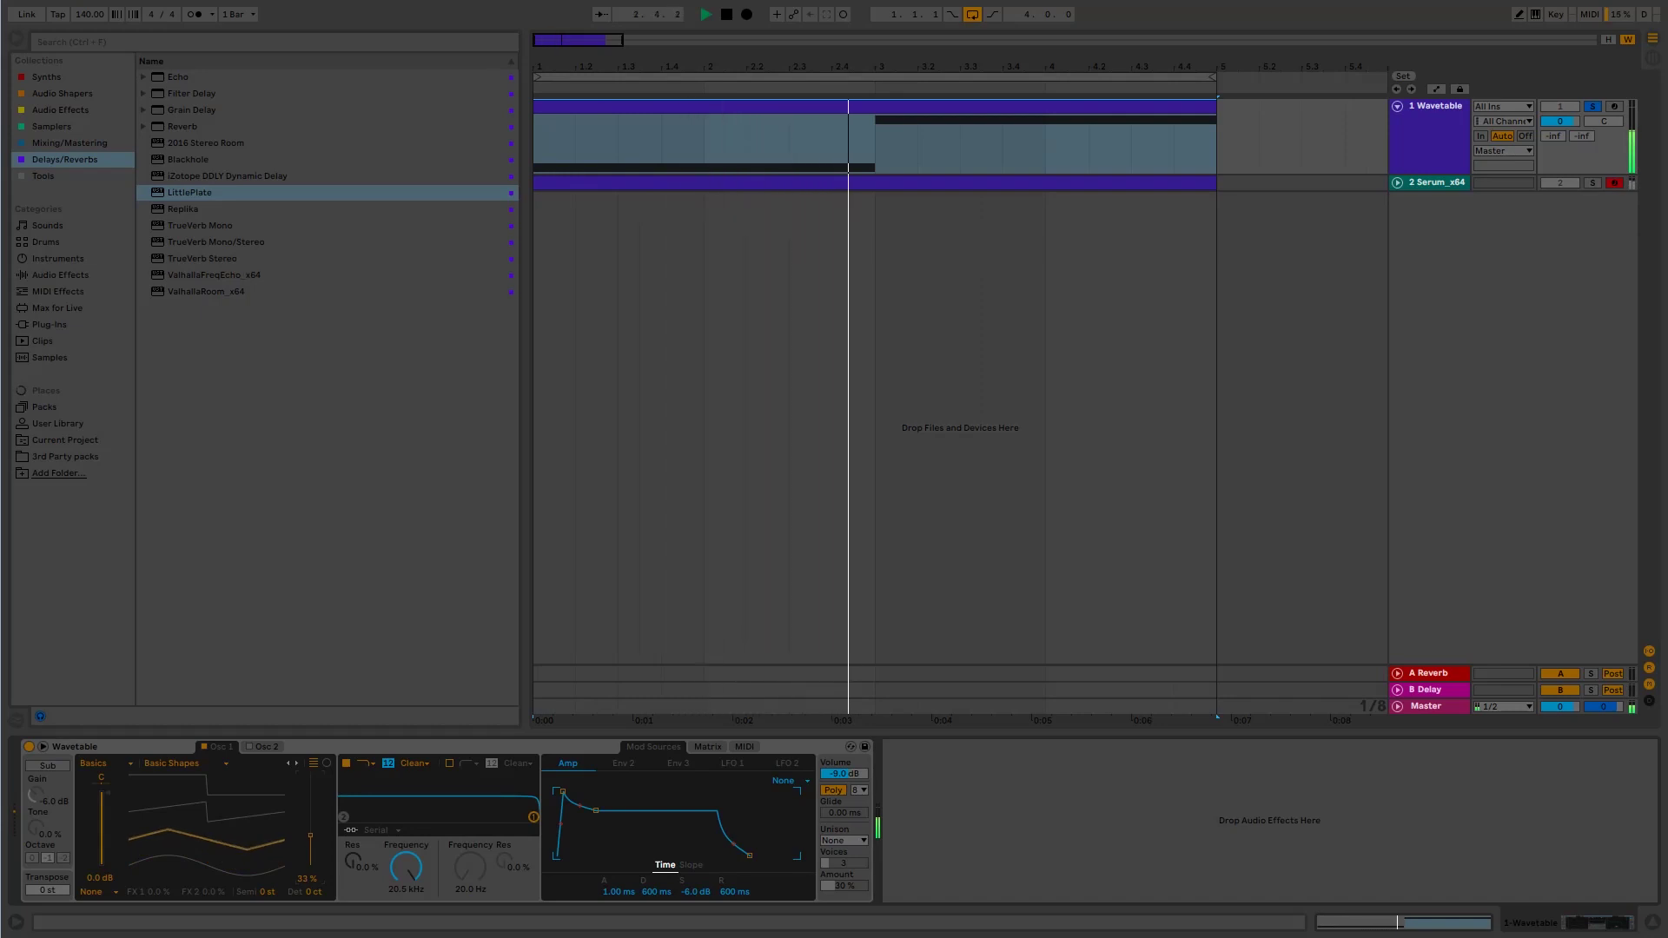
pyautogui.click(258, 746)
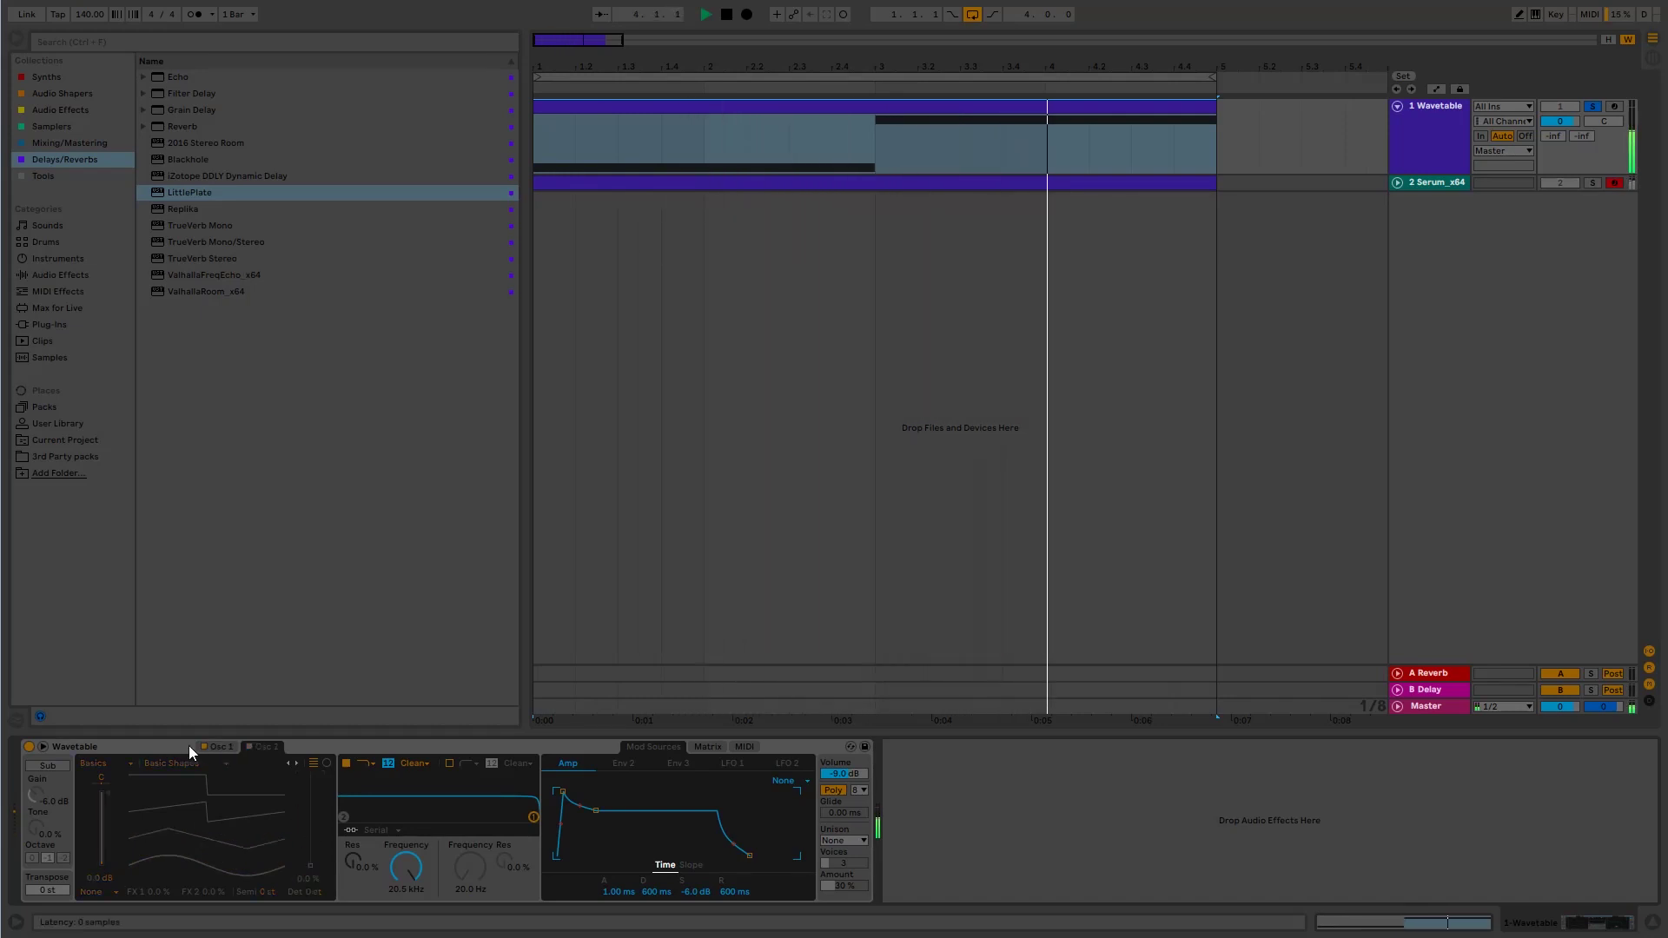
pyautogui.click(216, 747)
pyautogui.moveTo(310, 838); pyautogui.dragTo(310, 804)
pyautogui.press('space')
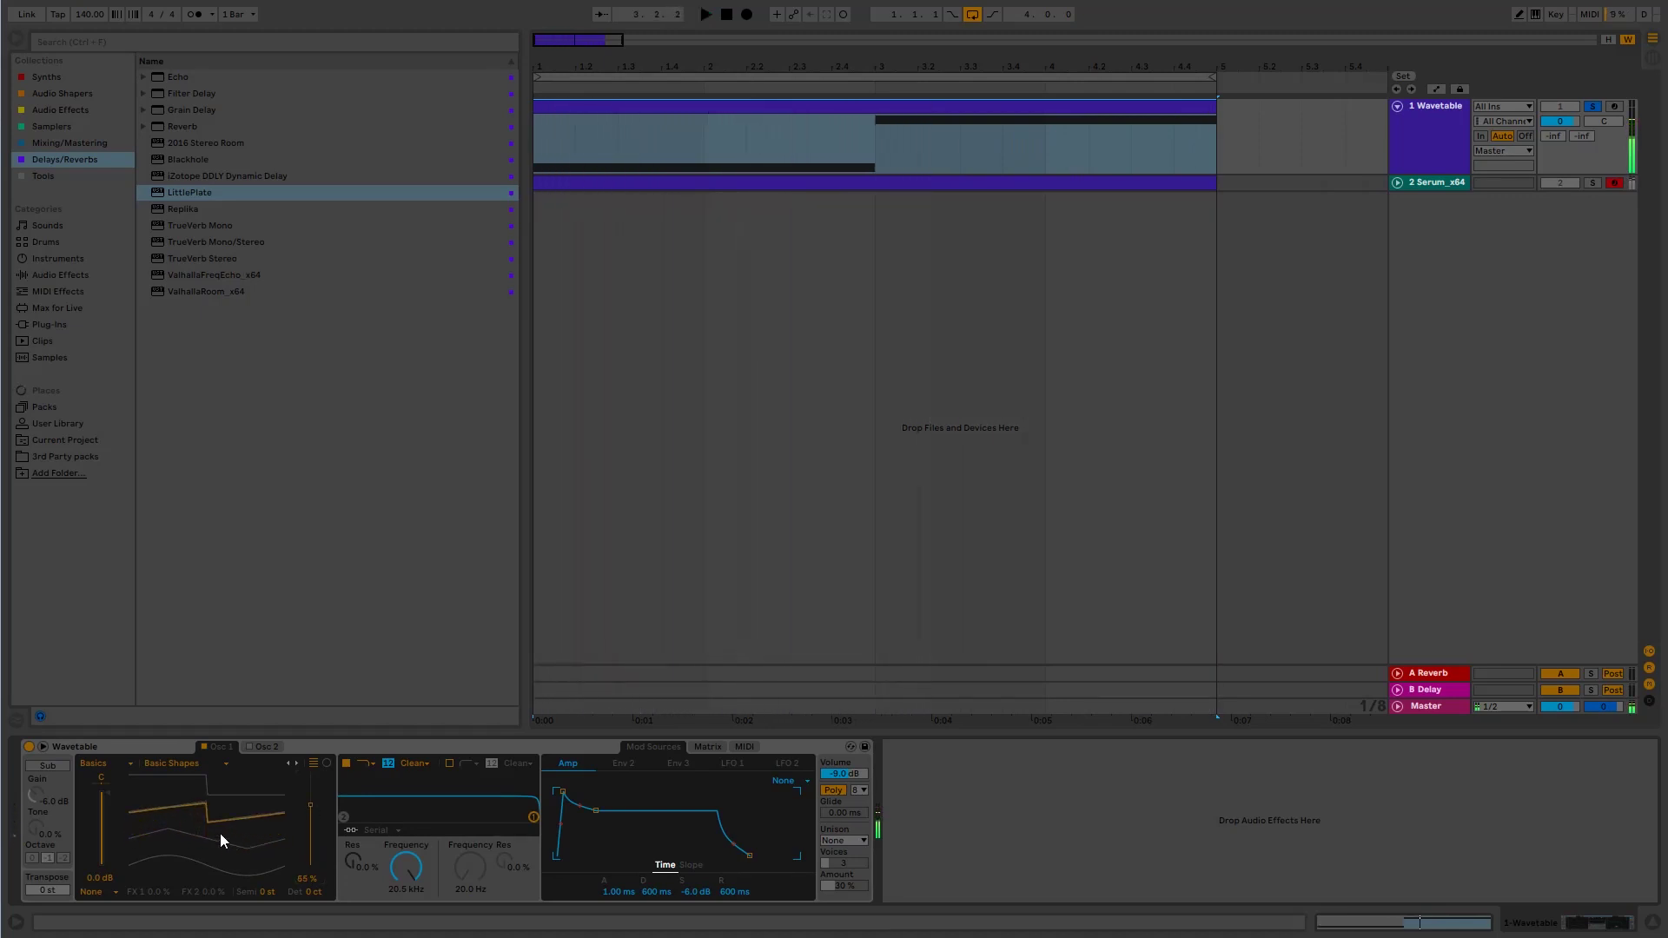
pyautogui.moveTo(185, 832)
pyautogui.mouseDown()
pyautogui.moveTo(193, 867)
pyautogui.moveTo(200, 810)
pyautogui.mouseUp()
pyautogui.press('space')
# Step: Enable Oscillator 2 with its wavetable position at 100%, and transpose both oscillators to -12 semitones
pyautogui.click(260, 747)
pyautogui.click(249, 747)
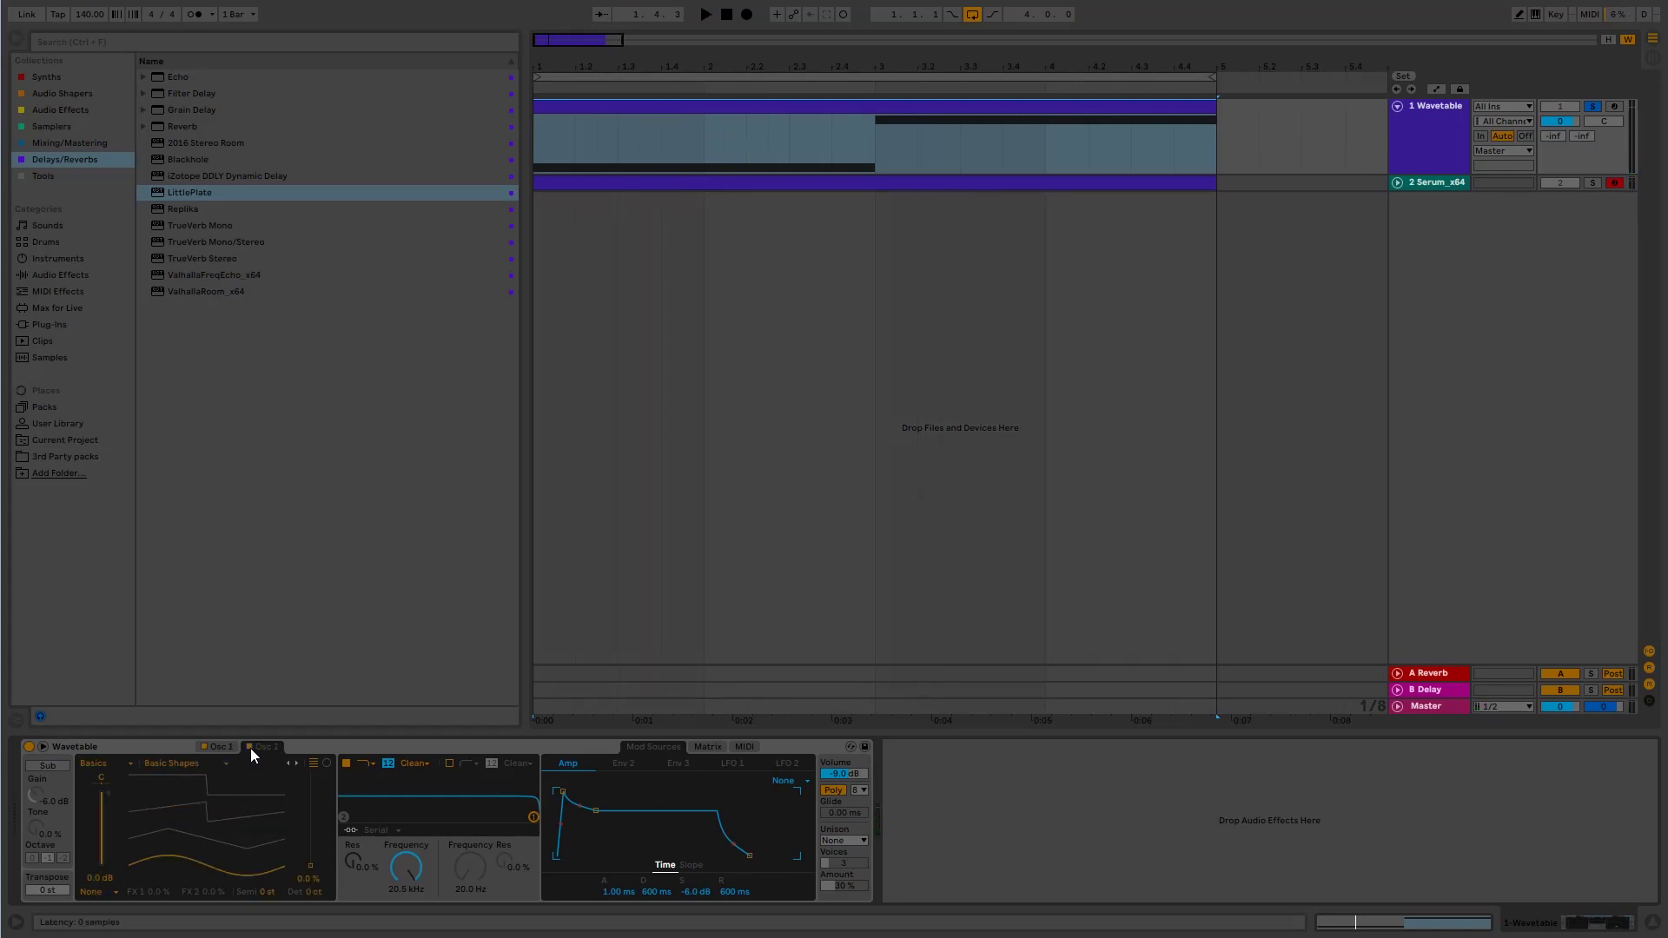
pyautogui.moveTo(315, 882); pyautogui.dragTo(314, 777)
pyautogui.press('space')
pyautogui.click(215, 746)
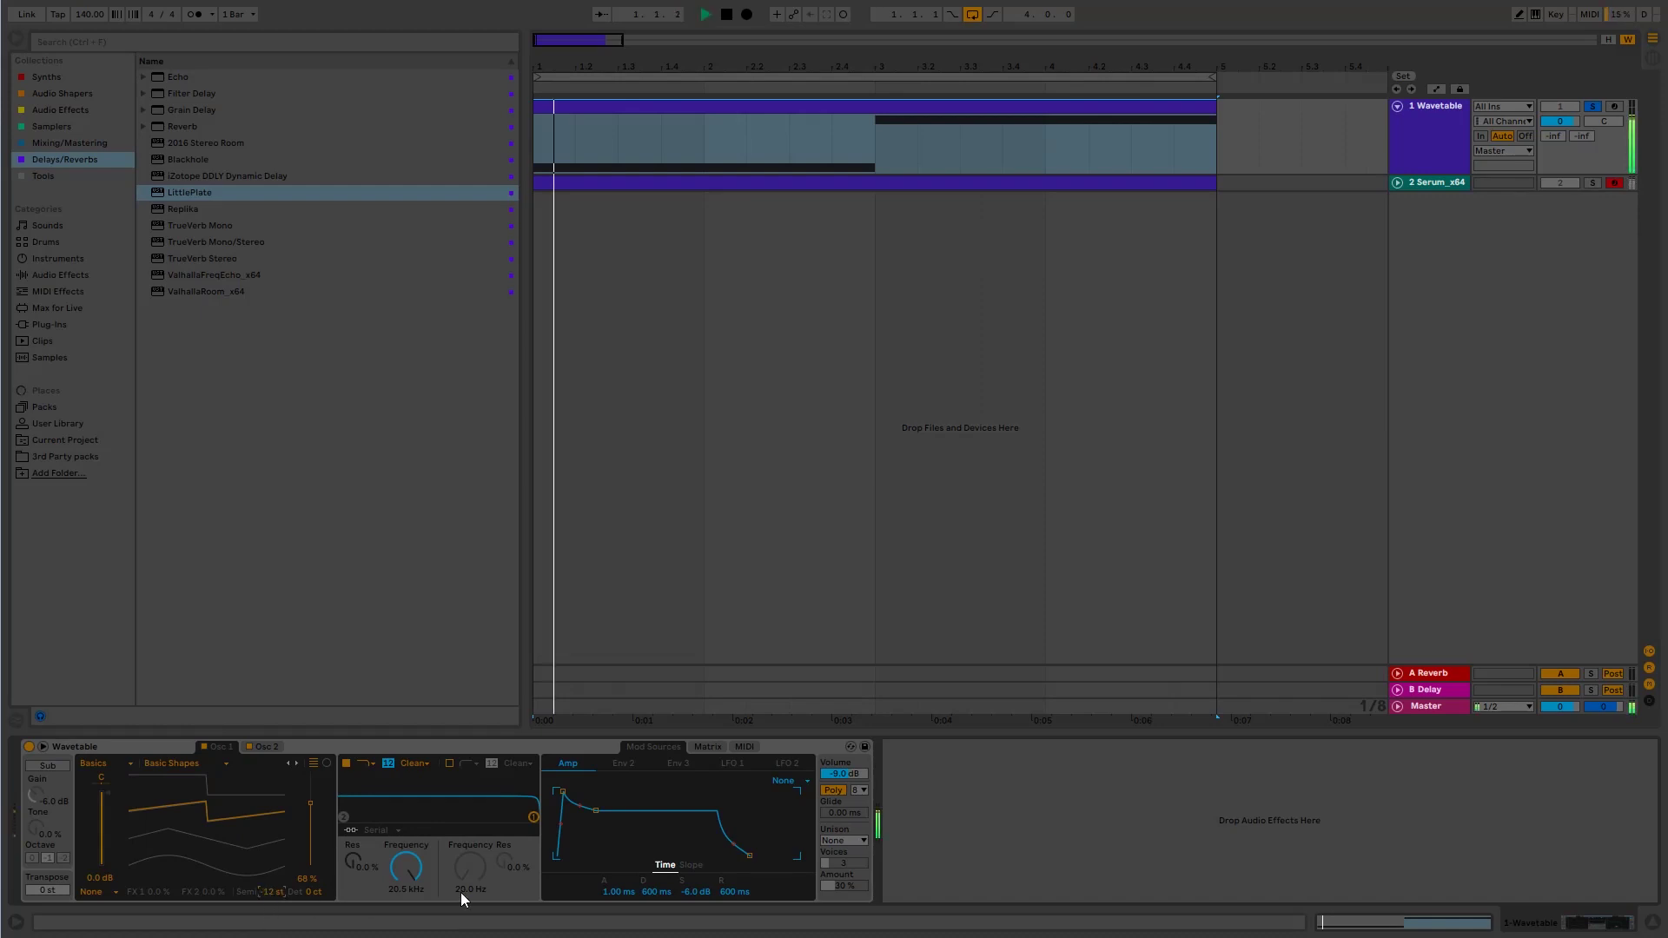
pyautogui.click(259, 748)
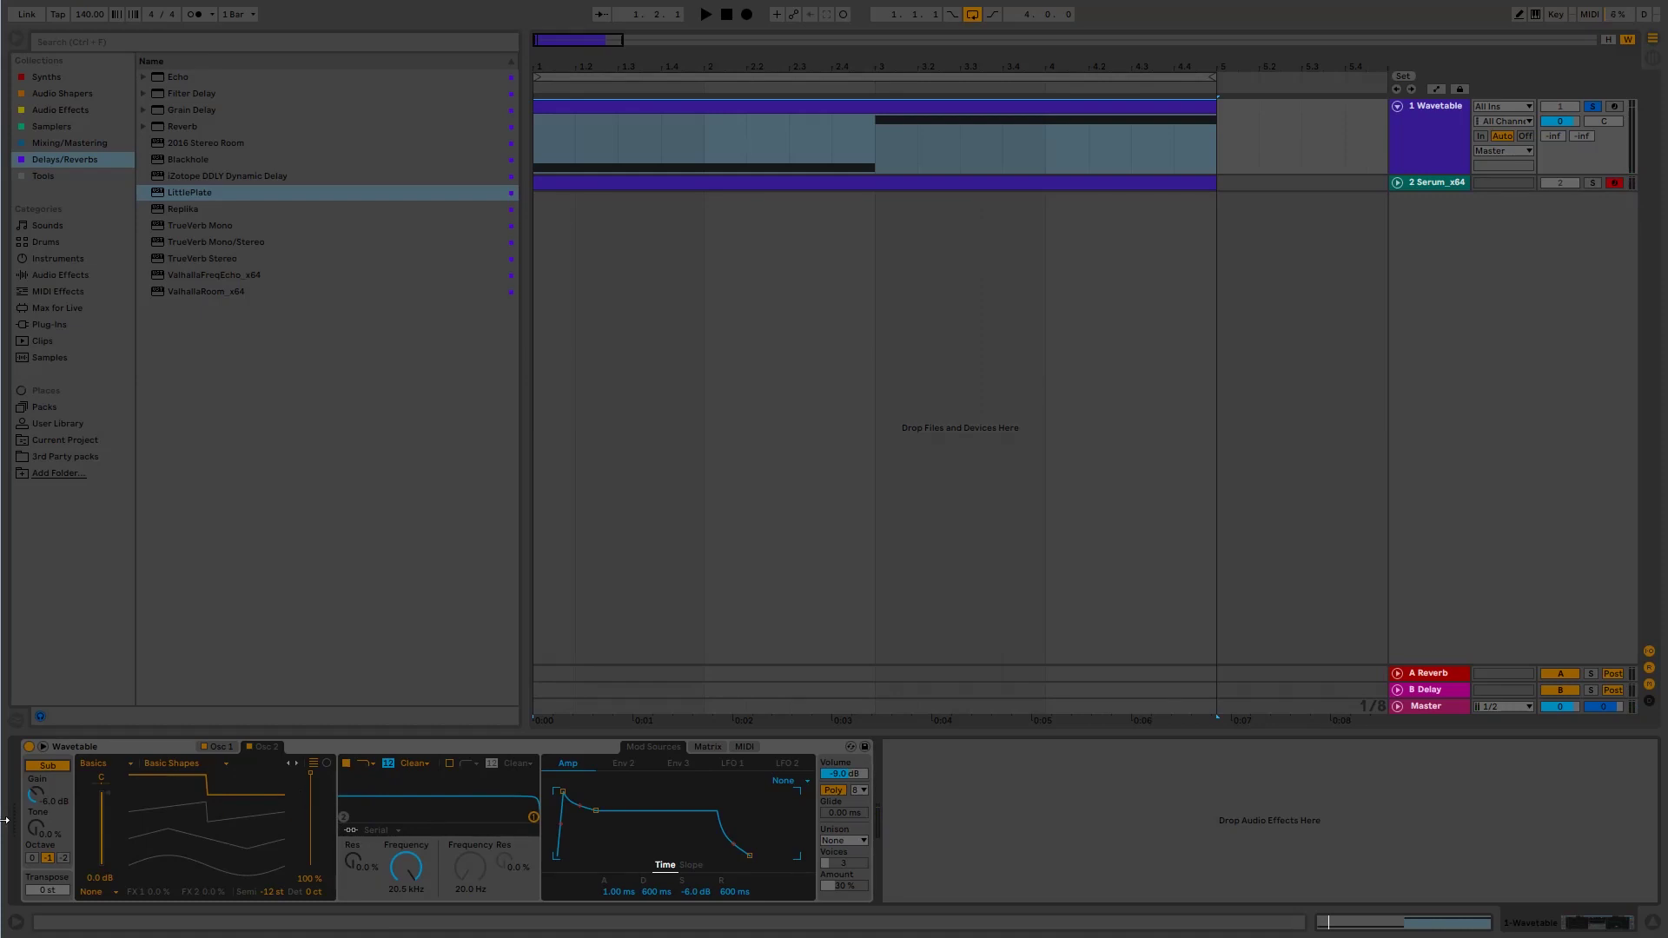
# Step: Set the sub oscillator's octave to -2 and tone to 27%, balancing its gain against Oscillator 1 at -3.3 dB
pyautogui.click(222, 747)
pyautogui.press('space')
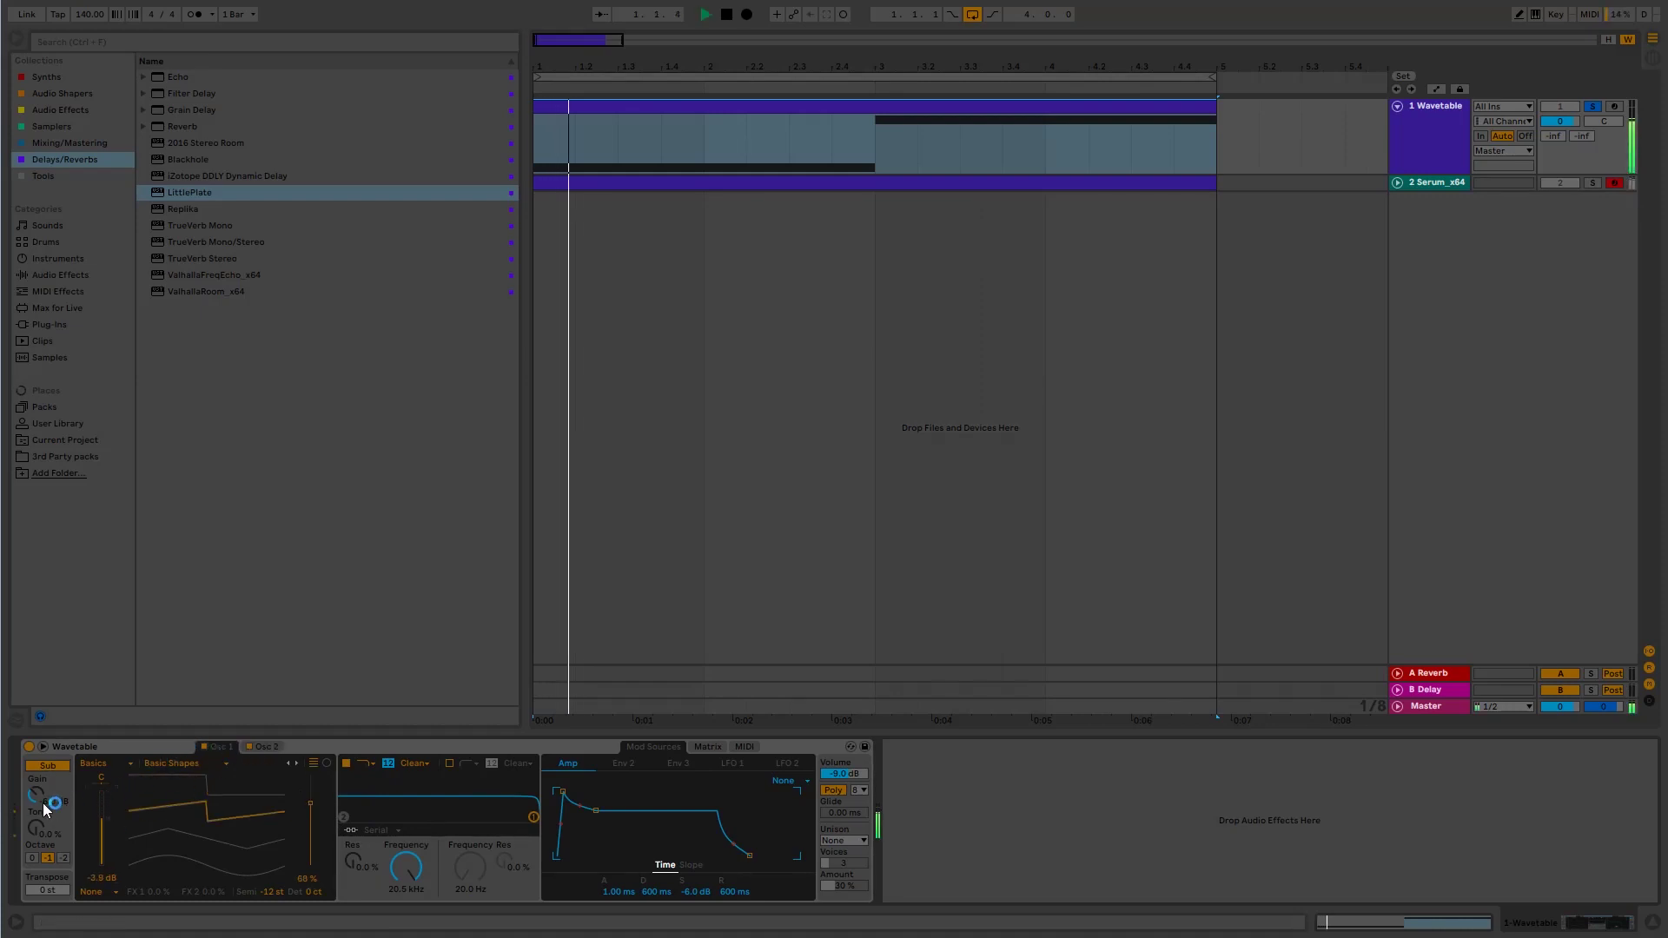
pyautogui.moveTo(37, 795); pyautogui.dragTo(36, 808)
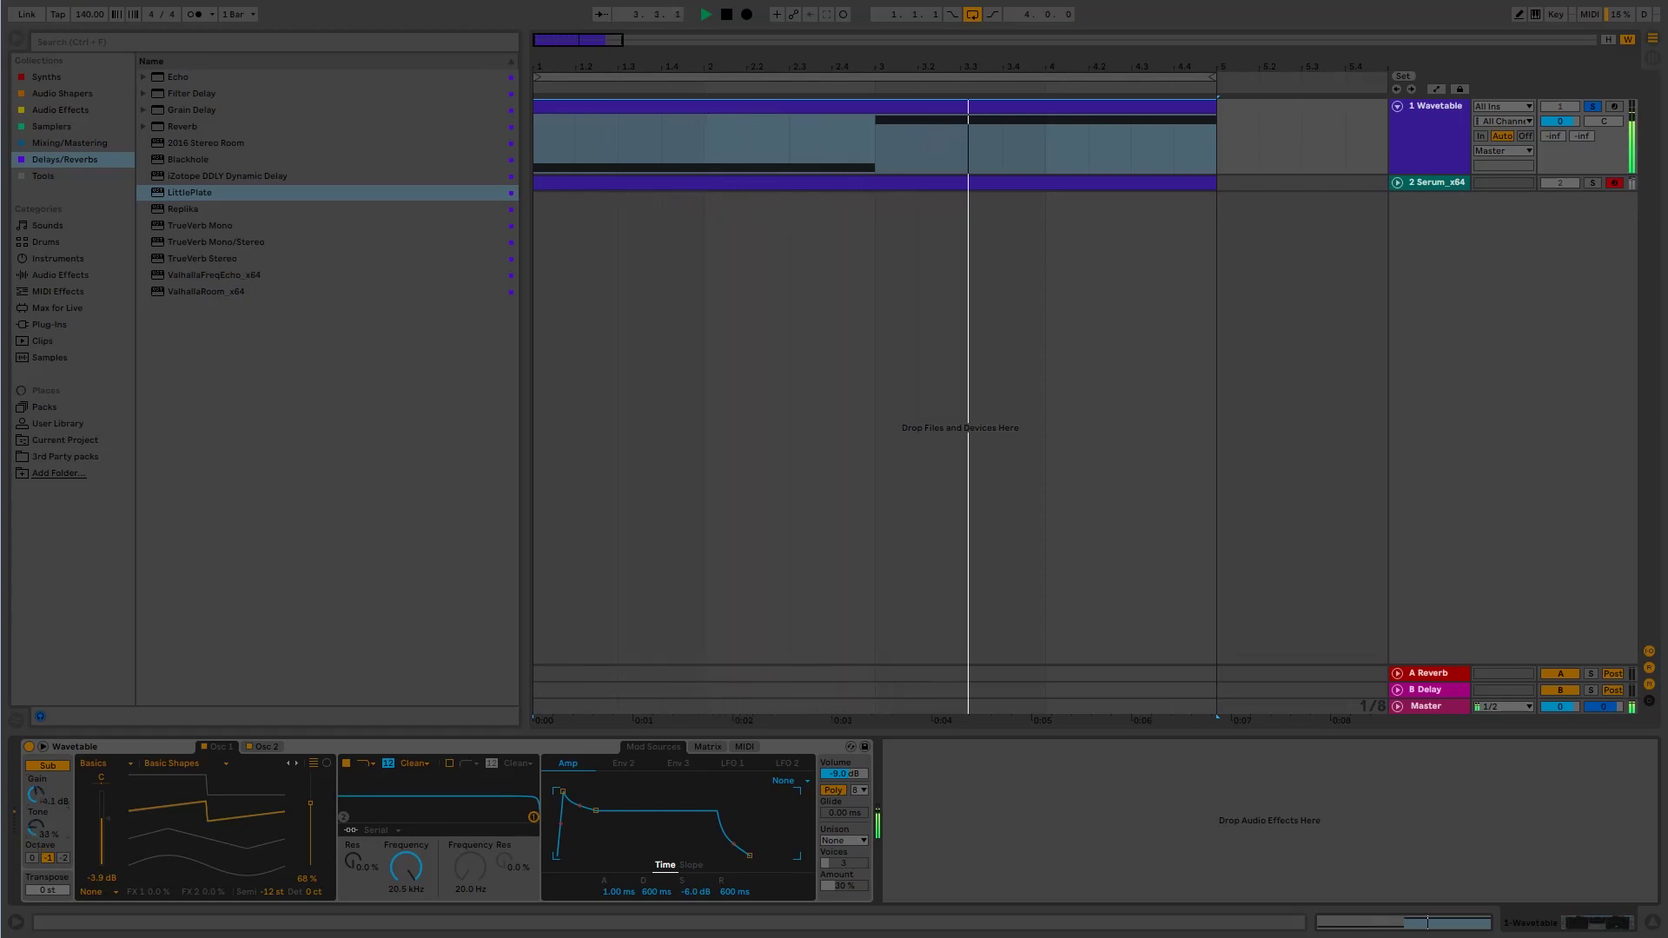
pyautogui.click(59, 858)
pyautogui.moveTo(39, 832)
pyautogui.mouseDown()
pyautogui.moveTo(39, 847)
pyautogui.moveTo(39, 799)
pyautogui.mouseUp()
pyautogui.press('space')
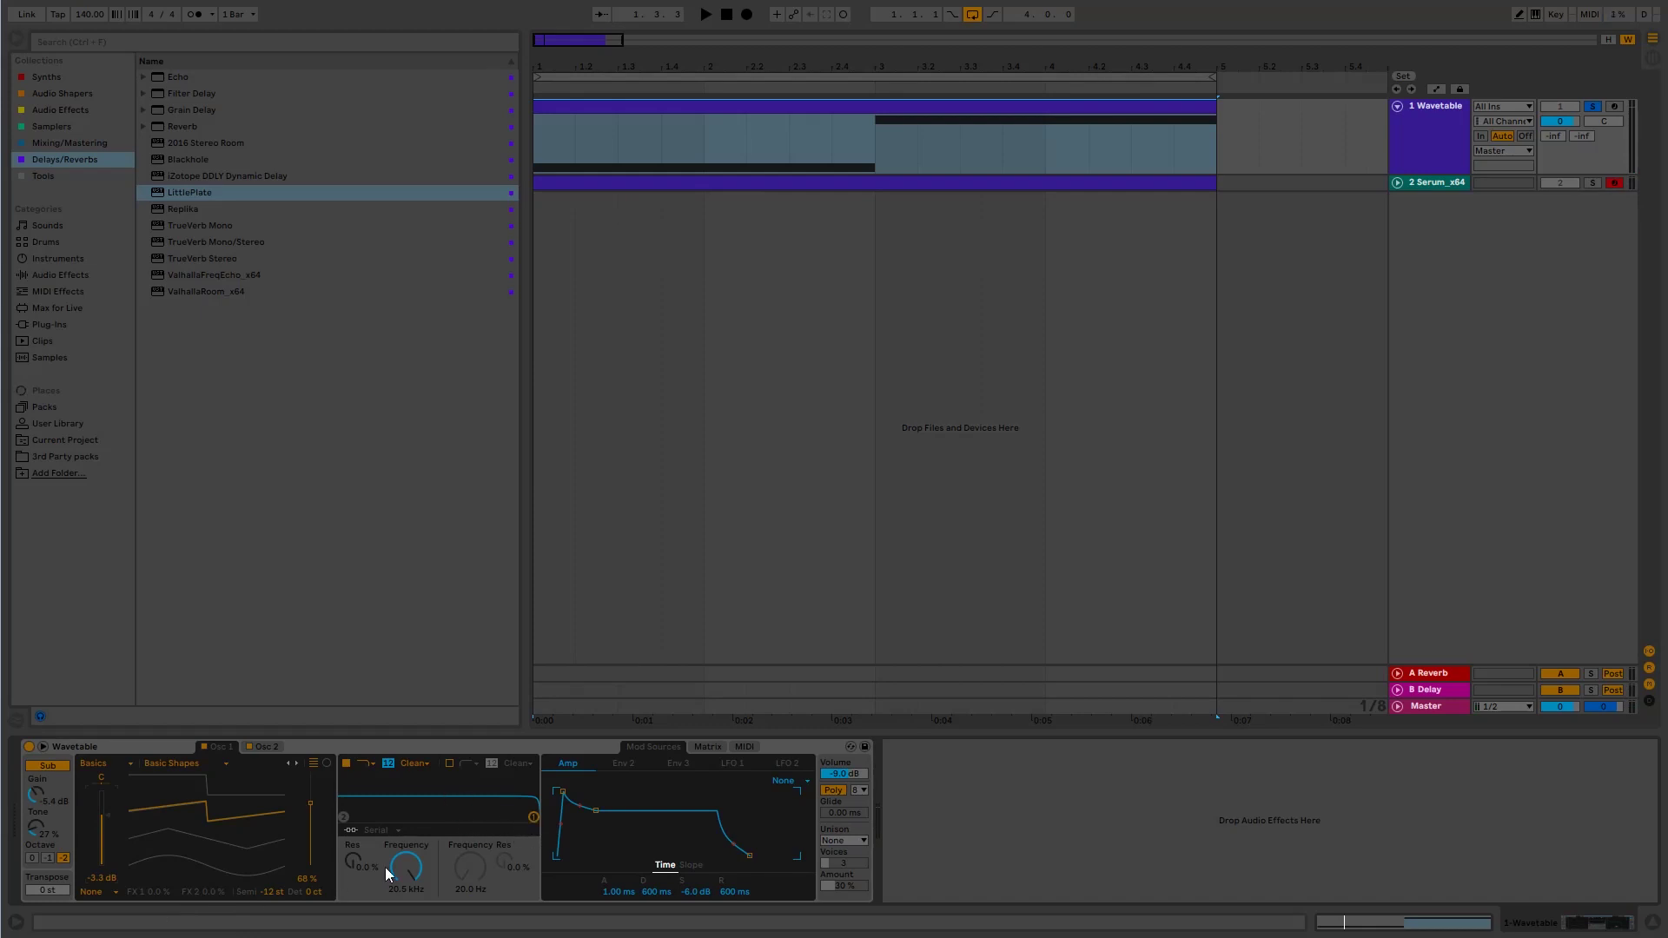
# Step: Lower the first filter's frequency to about 676 Hz and make the synth mono with a glide of about 172 ms
pyautogui.moveTo(404, 866)
pyautogui.mouseDown()
pyautogui.moveTo(404, 903)
pyautogui.moveTo(404, 860)
pyautogui.mouseUp()
pyautogui.press('space')
pyautogui.press('space')
pyautogui.moveTo(843, 812); pyautogui.dragTo(843, 799)
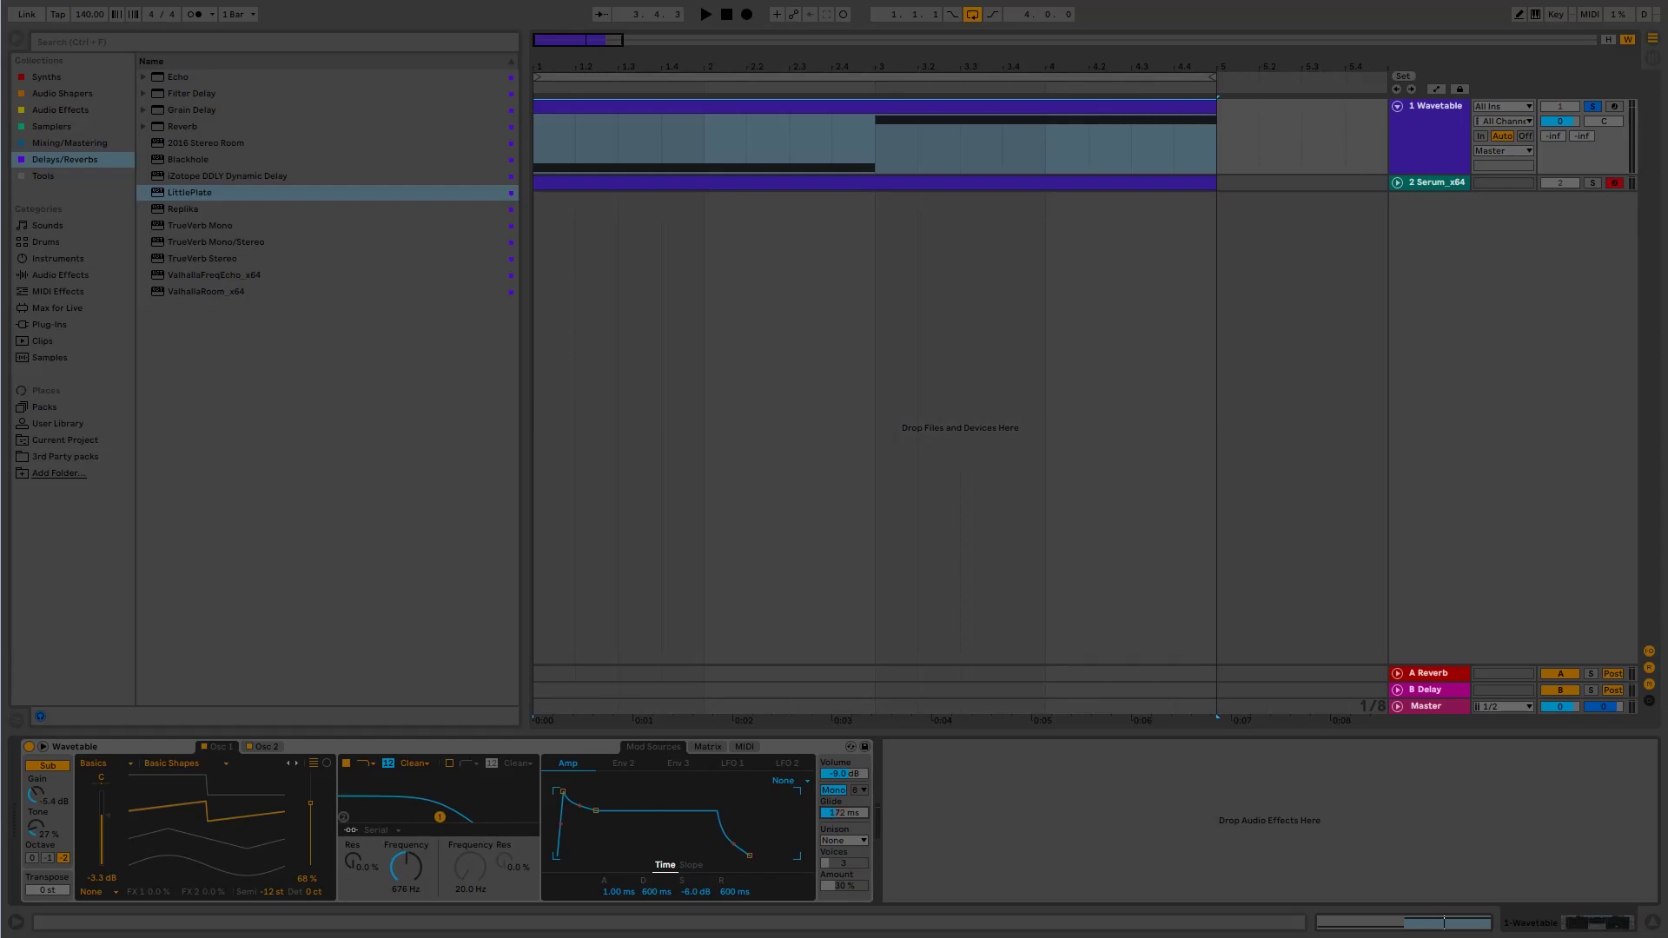
# Step: Examine the note transition at bar 3 in the Wavetable clip's enlarged note editor and play the glide
pyautogui.doubleClick(826, 148)
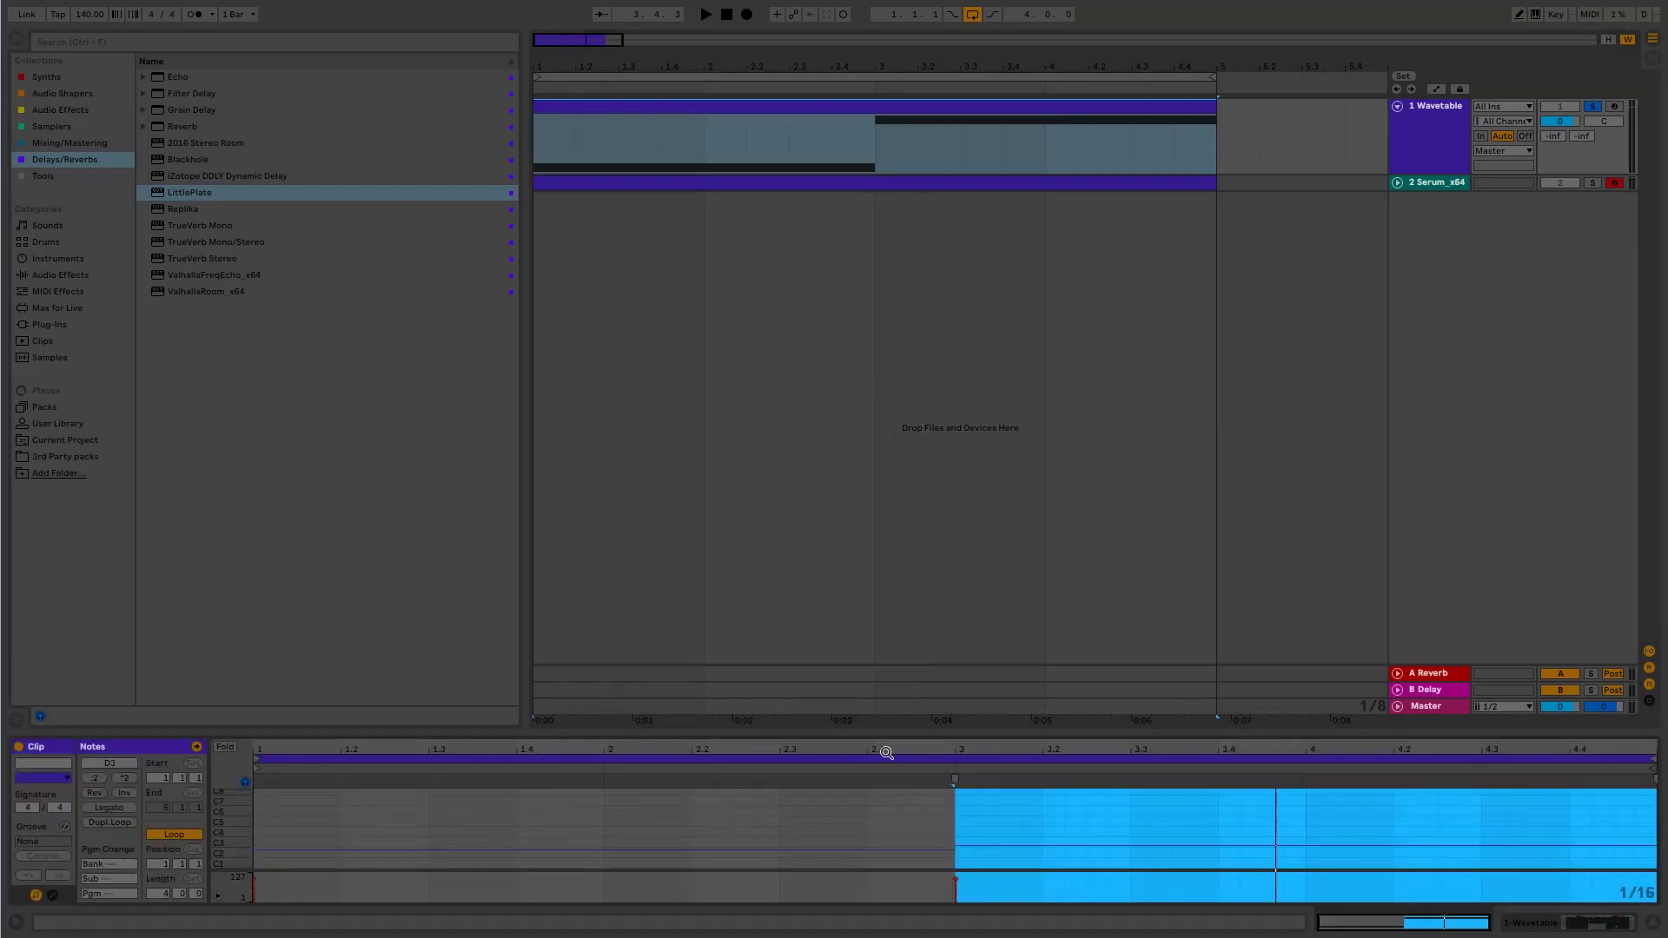
pyautogui.moveTo(949, 735); pyautogui.dragTo(984, 233)
pyautogui.click(956, 653)
pyautogui.click(943, 606)
pyautogui.press('space')
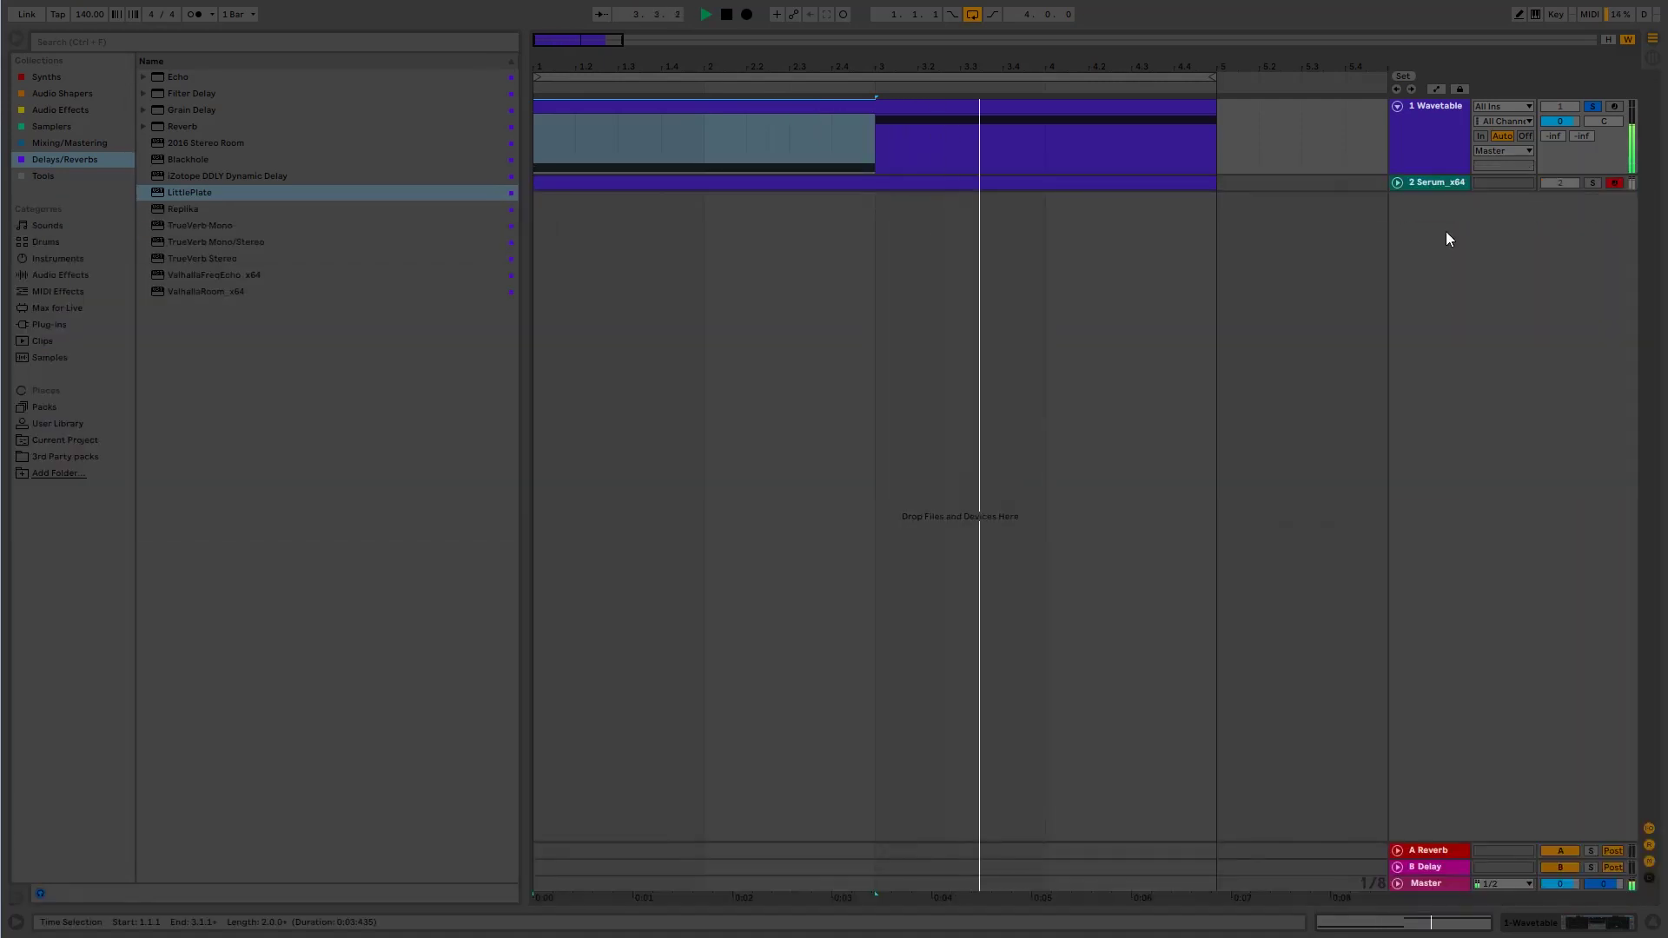
pyautogui.press('space')
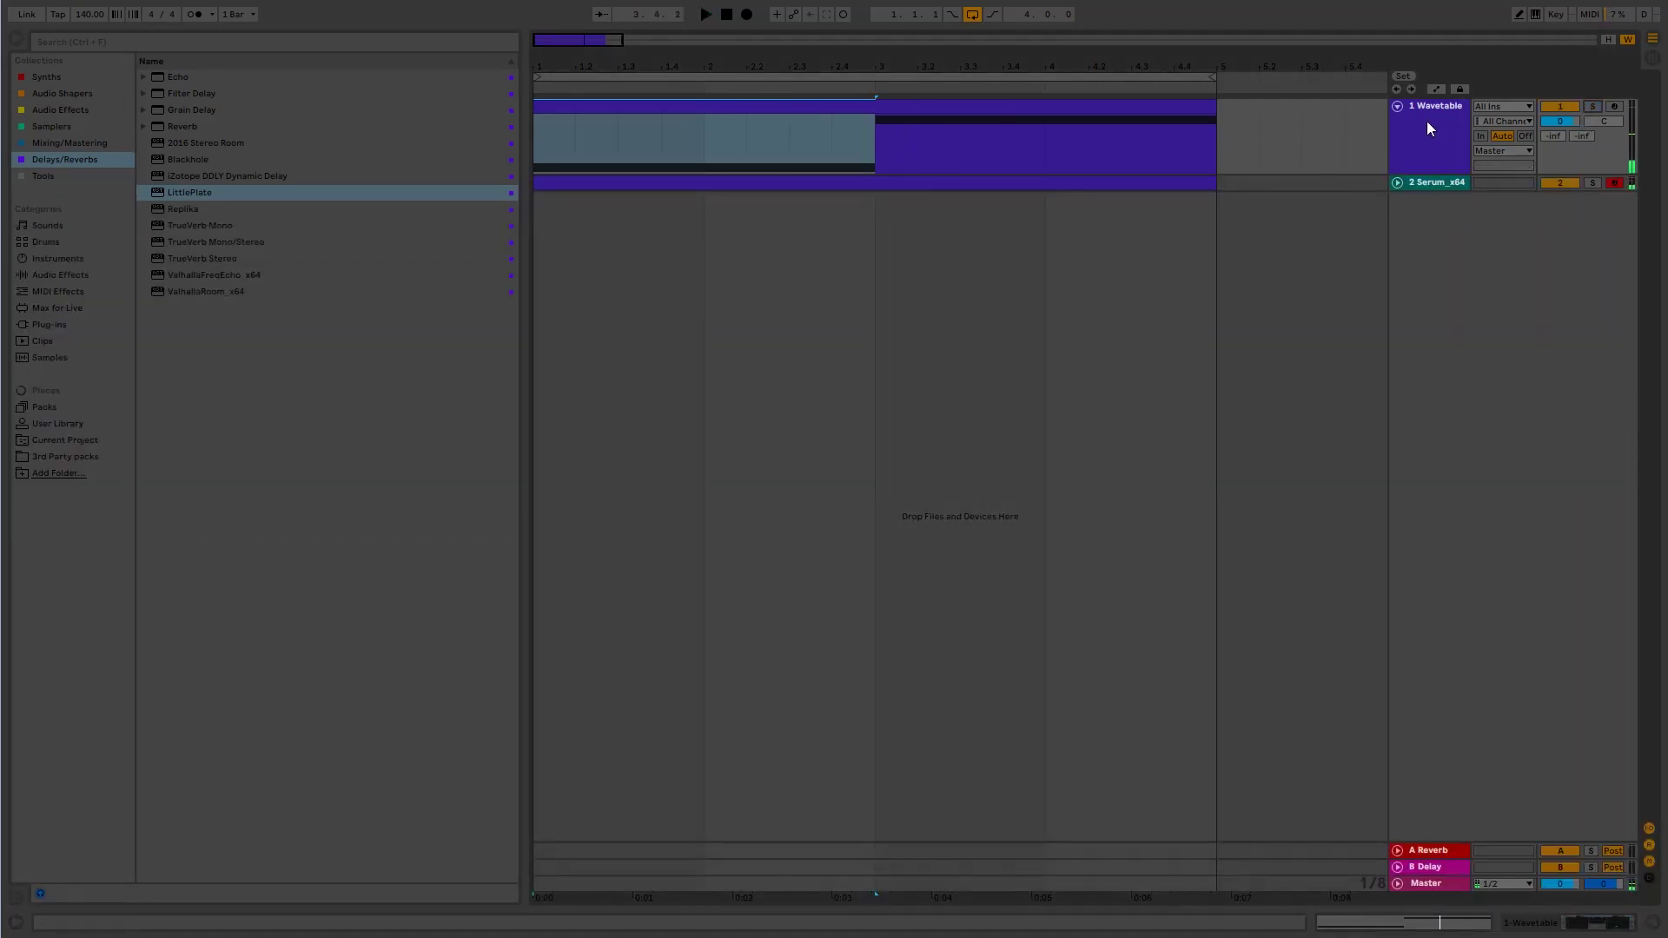
# Step: Solo the Wavetable track again, shorten its clip's A2 note to end at 2.4.3, and play the result
pyautogui.doubleClick(1429, 128)
pyautogui.click(1592, 106)
pyautogui.doubleClick(1178, 165)
pyautogui.moveTo(893, 734); pyautogui.dragTo(921, 480)
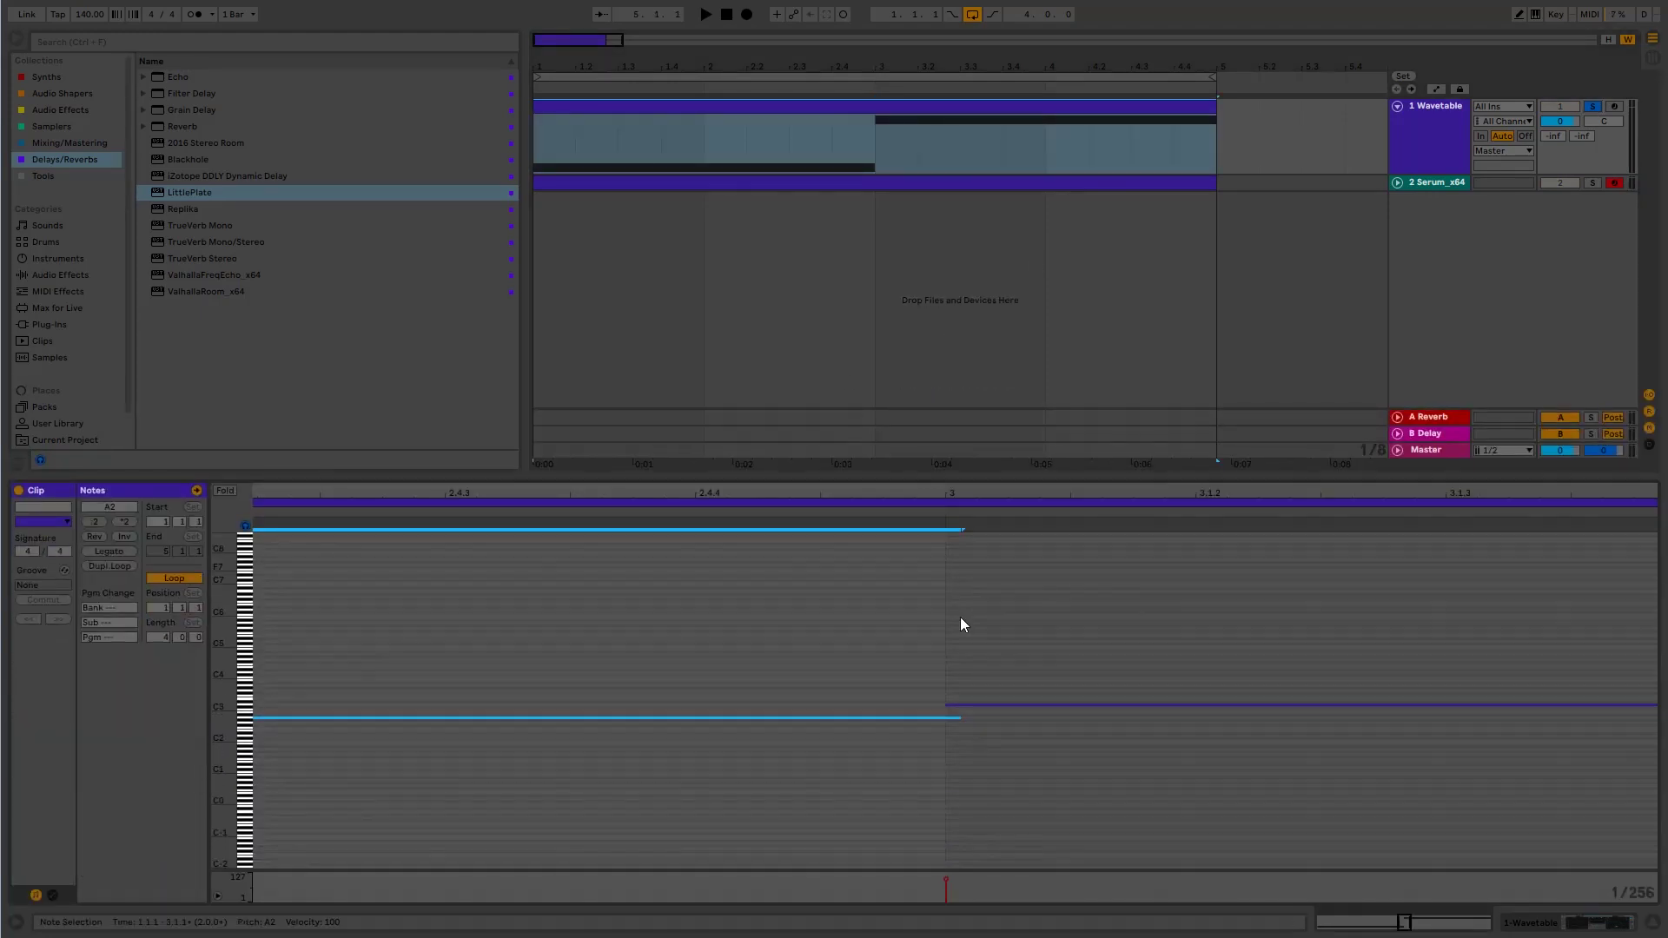
pyautogui.moveTo(959, 717); pyautogui.dragTo(945, 716)
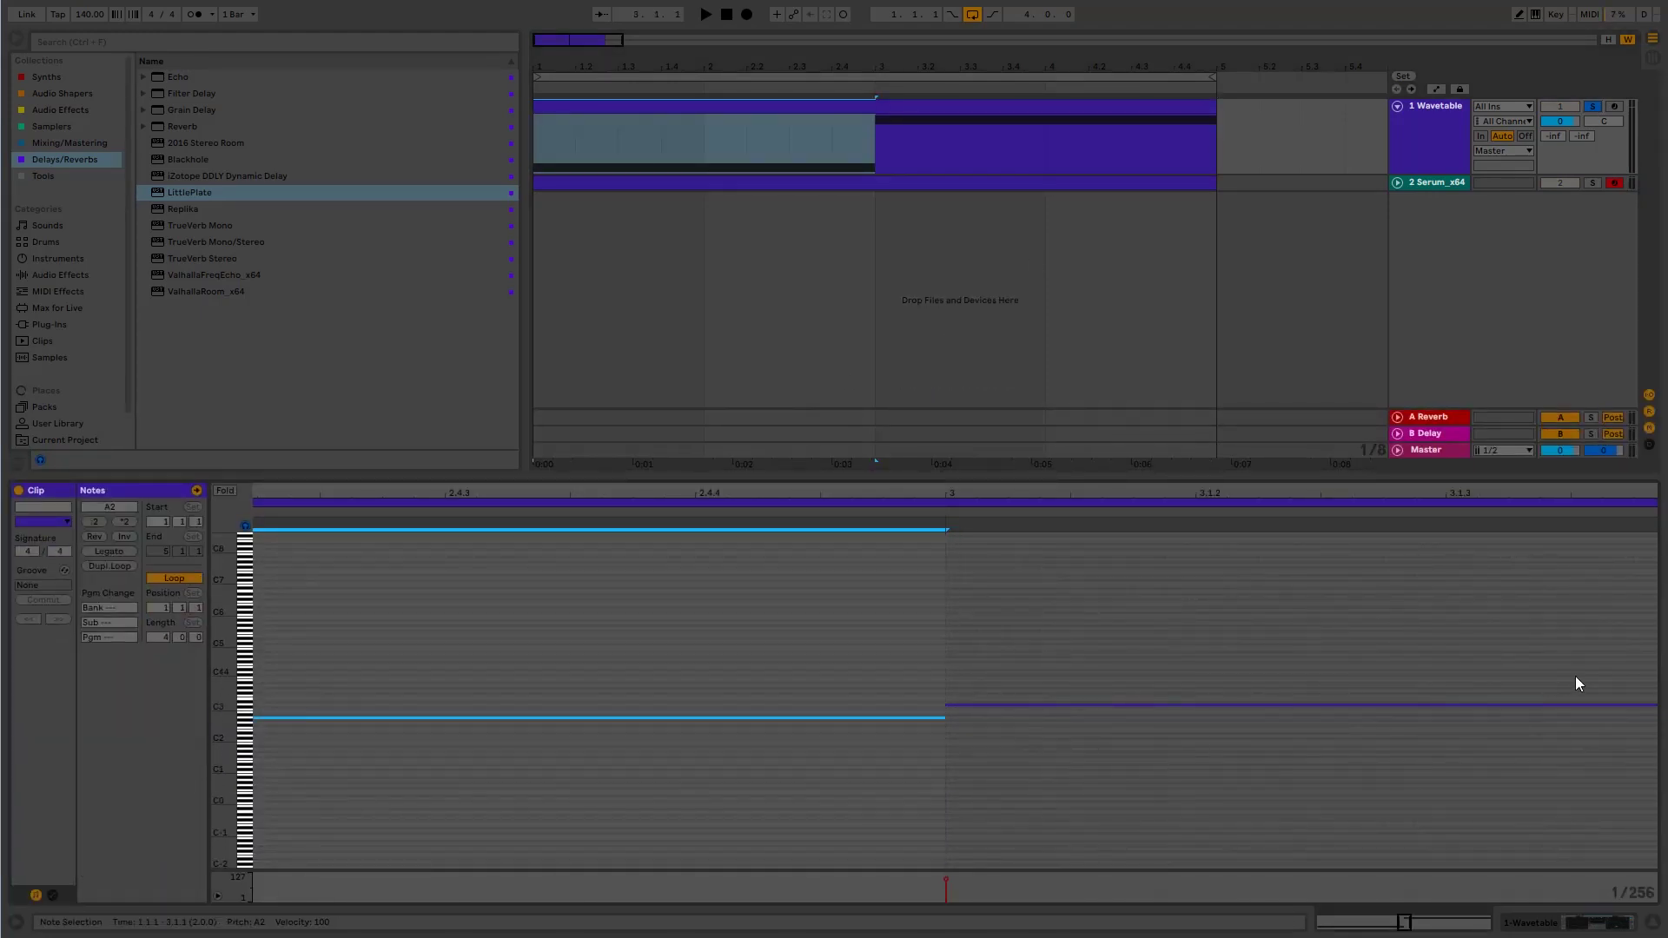
pyautogui.scroll(-5, 1433, 760)
pyautogui.press('space')
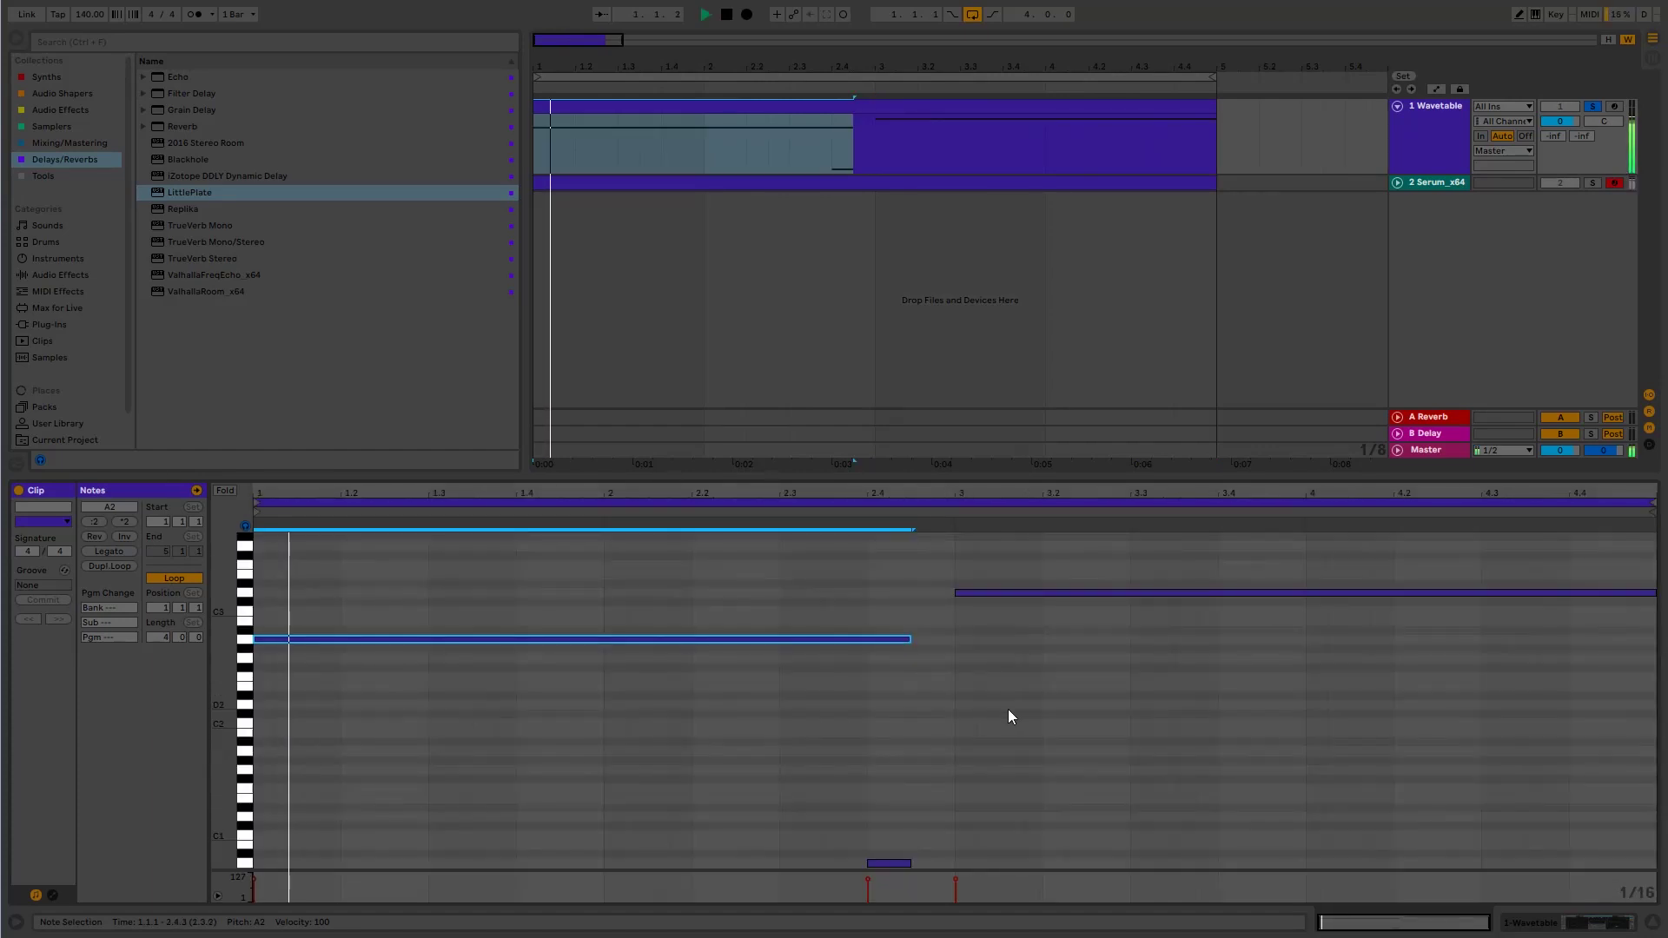
pyautogui.click(1438, 118)
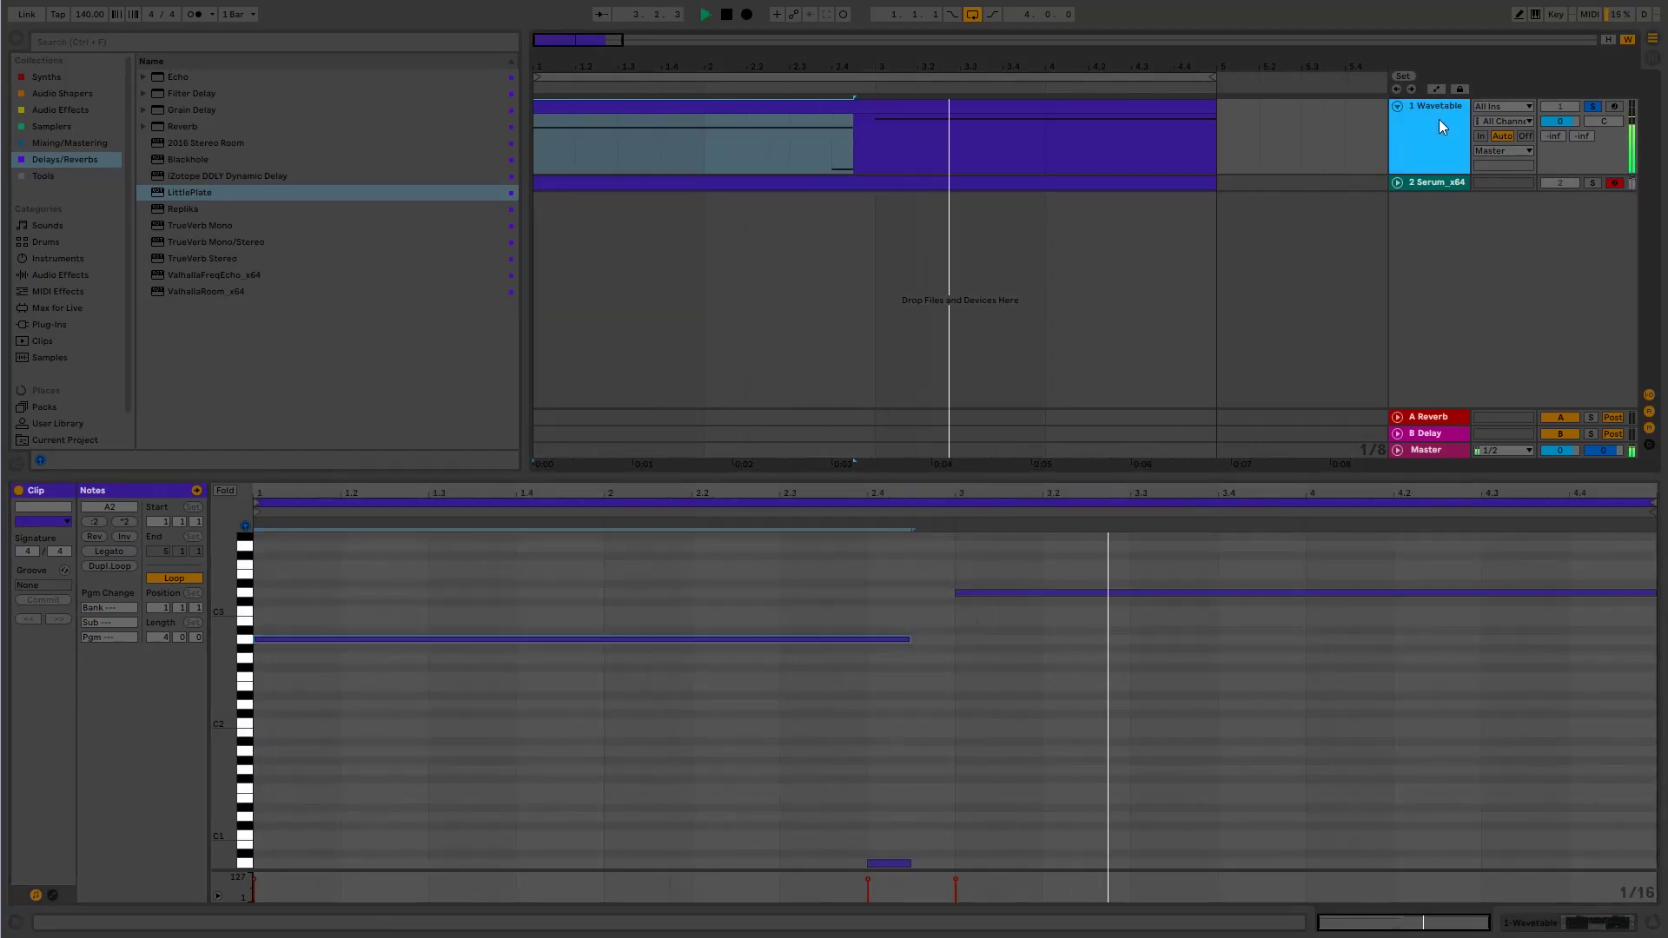
pyautogui.press('space')
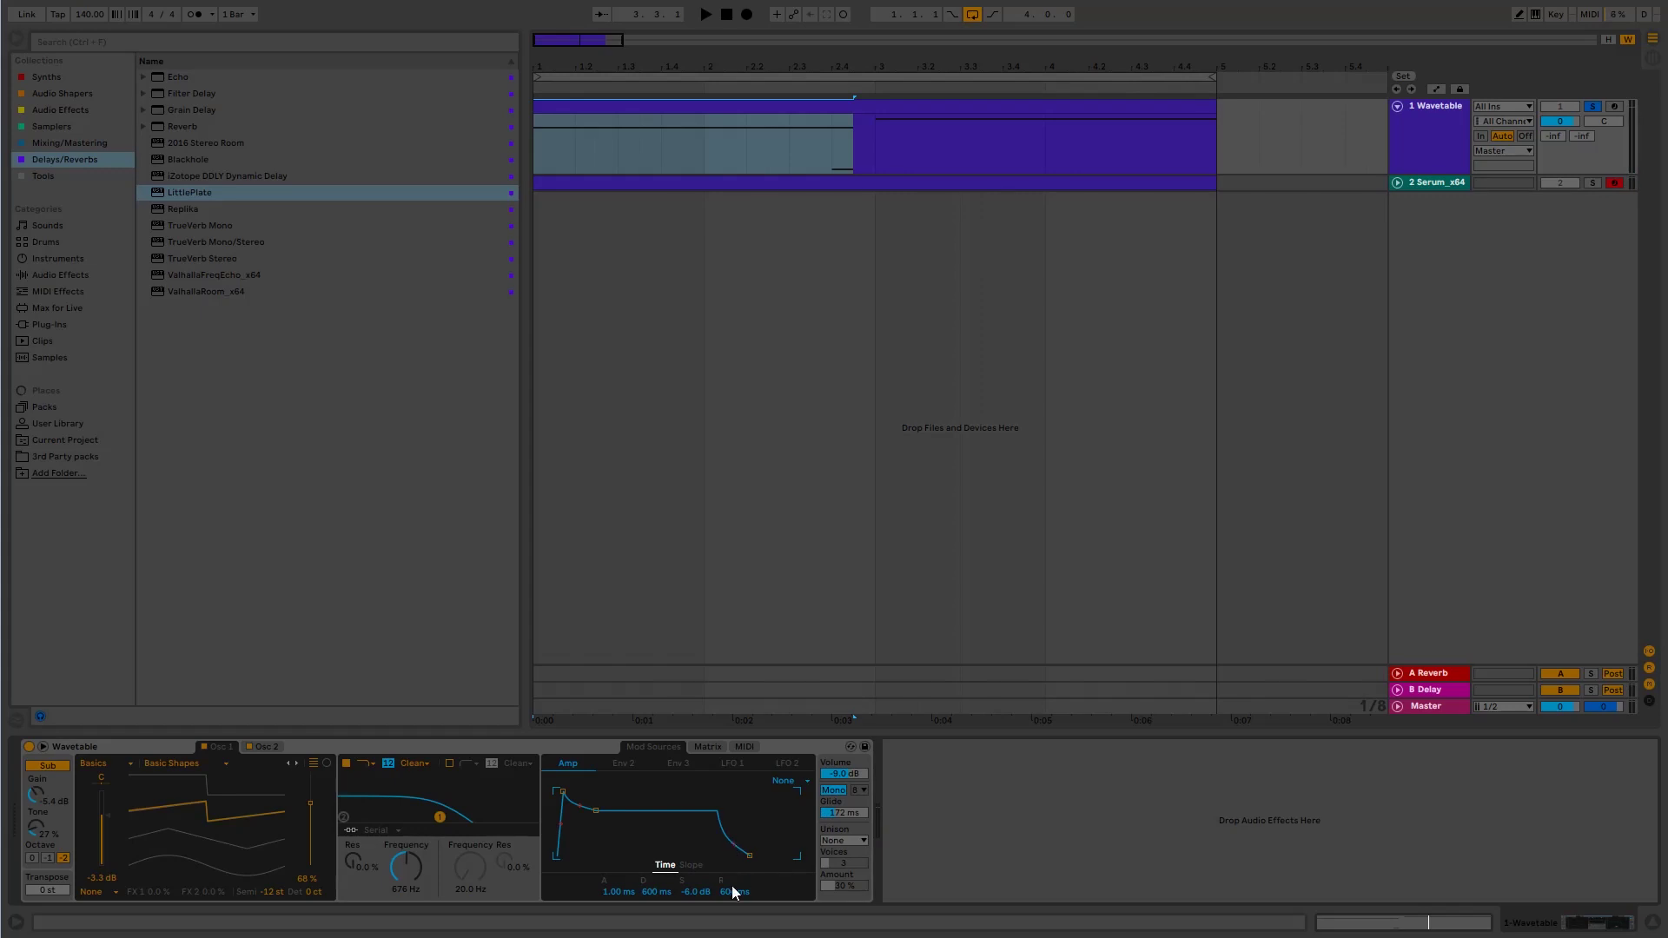
# Step: Set the amp envelope to 0 ms attack, 54.2 ms decay, -10 dB sustain and 47.3 ms release, and audition it
pyautogui.moveTo(732, 896); pyautogui.dragTo(732, 929)
pyautogui.moveTo(614, 893); pyautogui.dragTo(614, 860)
pyautogui.press('Delete')
pyautogui.moveTo(619, 891)
pyautogui.mouseDown()
pyautogui.moveTo(695, 903)
pyautogui.moveTo(622, 912)
pyautogui.mouseUp()
pyautogui.press('space')
pyautogui.press('space')
pyautogui.press('space')
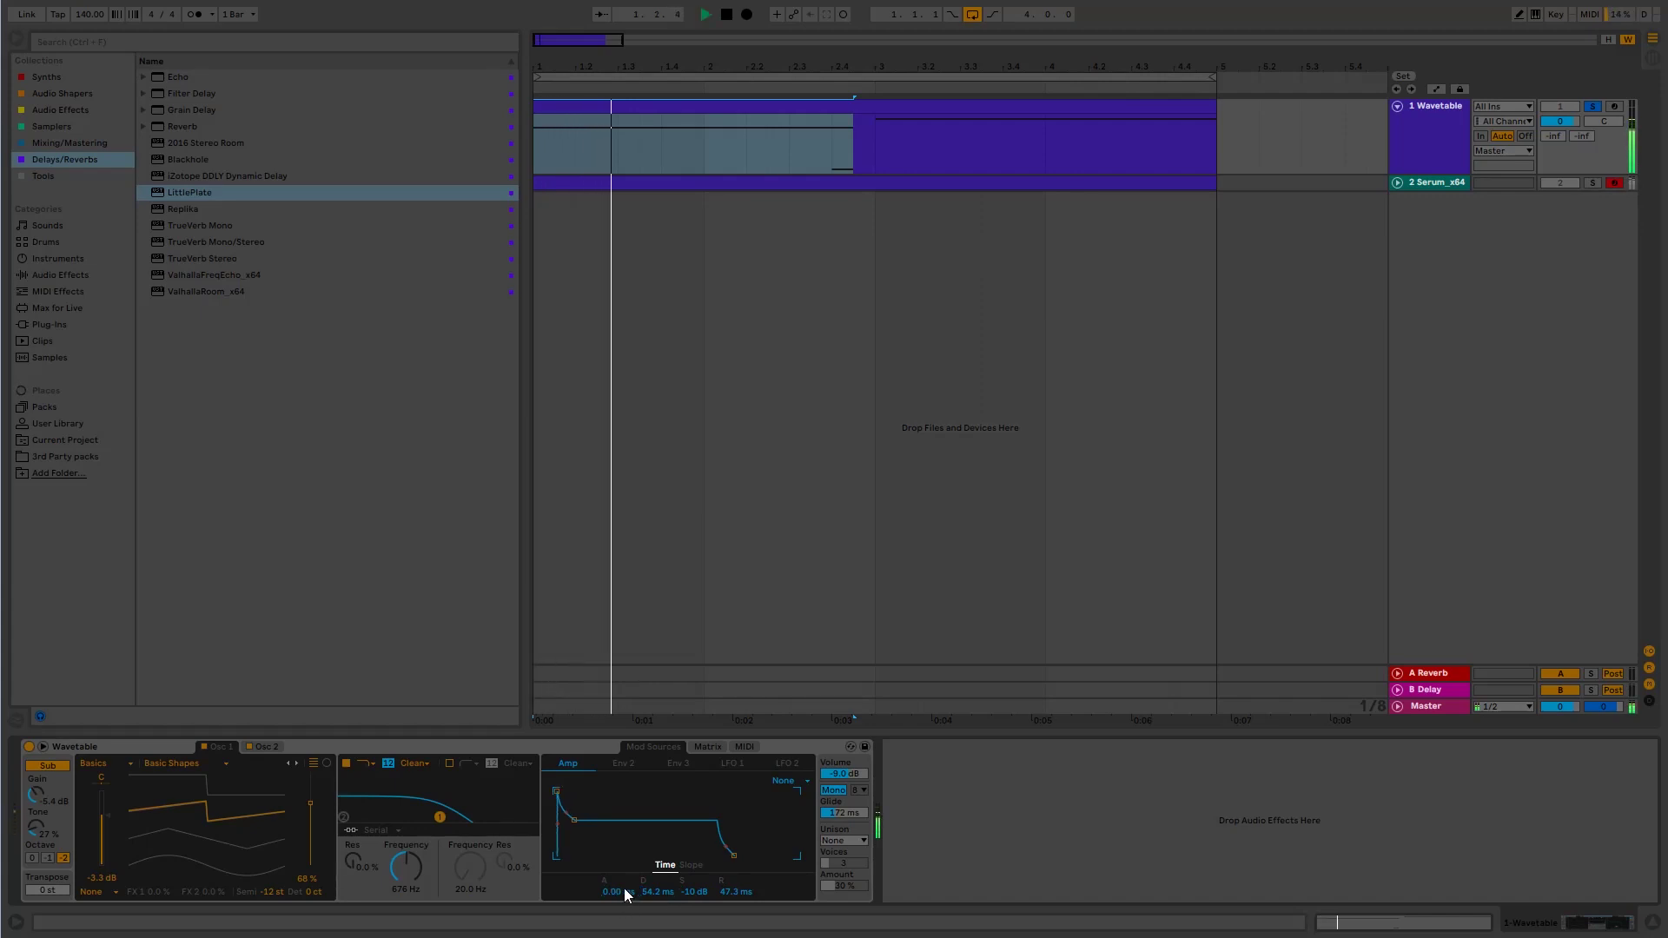
pyautogui.press('space')
# Step: Set the amp envelope's attack to about 29.1 ms, decay to 1.03 s and sustain to 0 dB while auditioning
pyautogui.moveTo(622, 890); pyautogui.dragTo(658, 856)
pyautogui.moveTo(695, 887); pyautogui.dragTo(700, 838)
pyautogui.press('space')
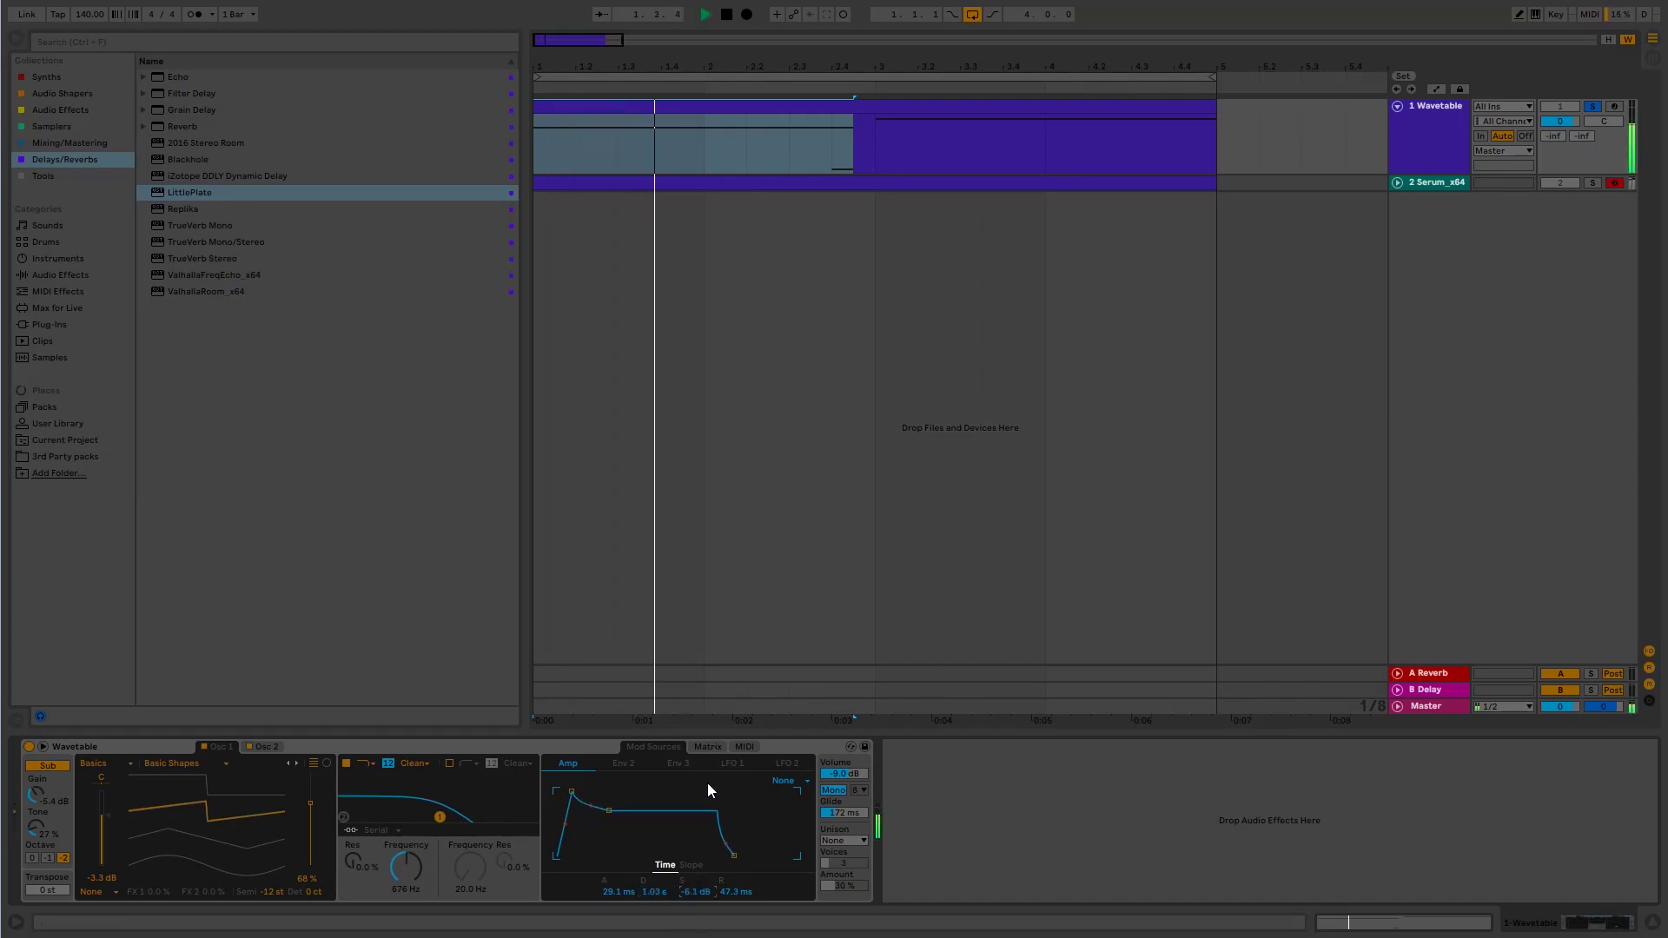
pyautogui.moveTo(695, 891); pyautogui.dragTo(696, 869)
pyautogui.press('space')
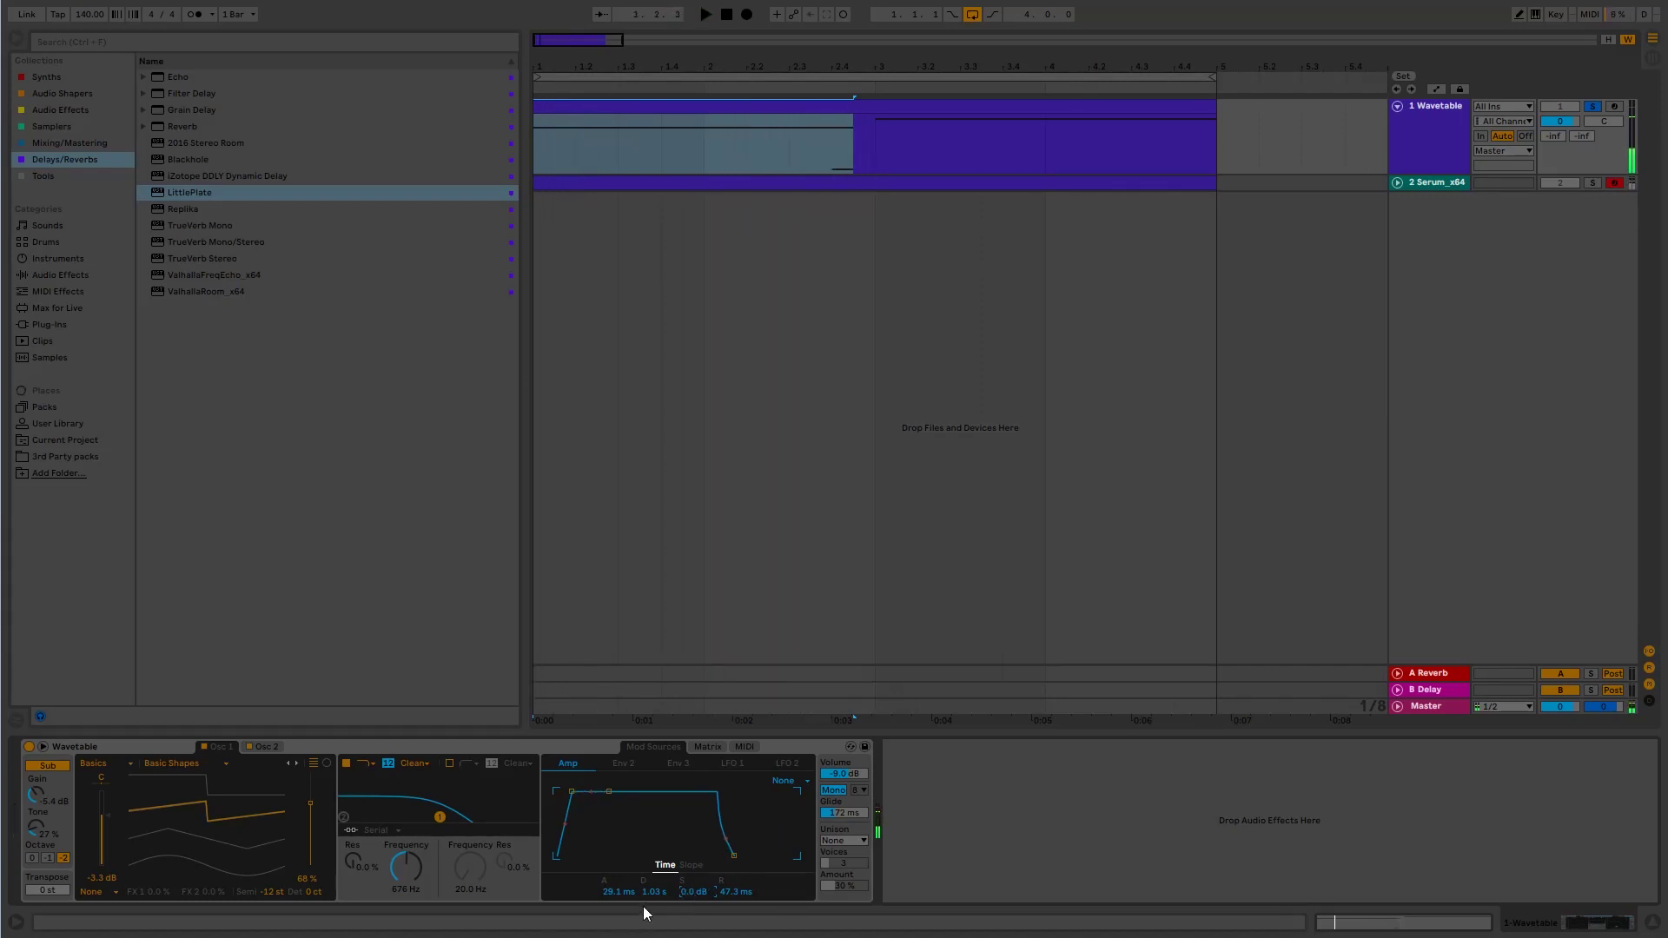
# Step: Shorten the amp envelope's decay to about 307 ms and its release to 16.0 ms during playback
pyautogui.press('space')
pyautogui.moveTo(743, 891); pyautogui.dragTo(743, 912)
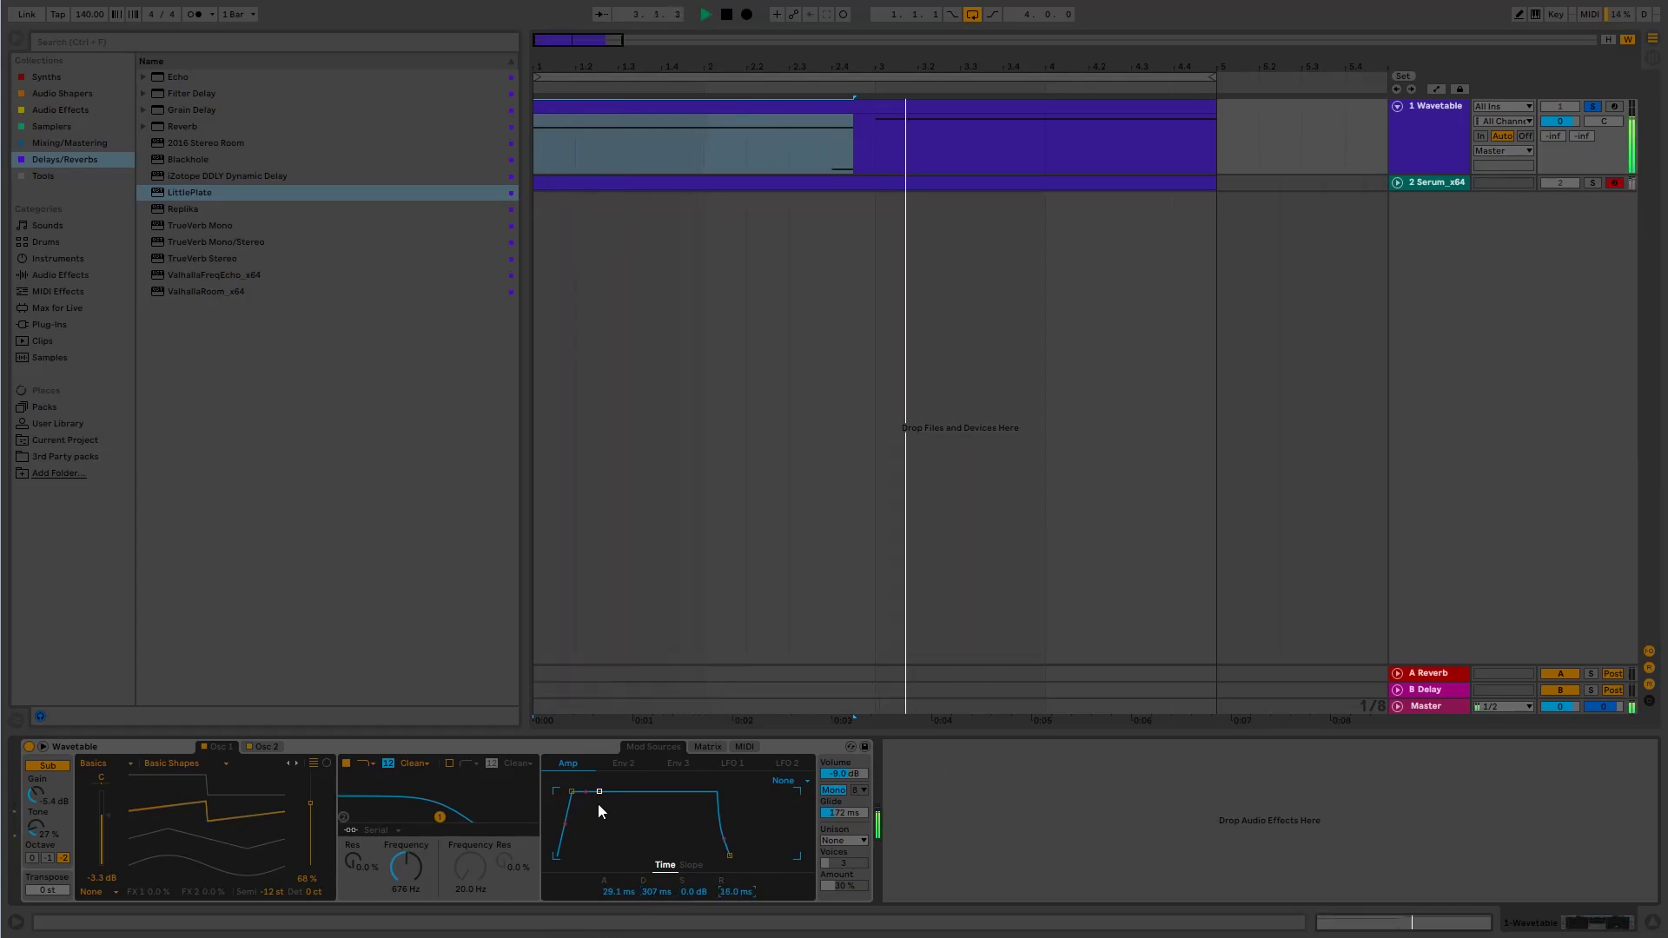
pyautogui.press('space')
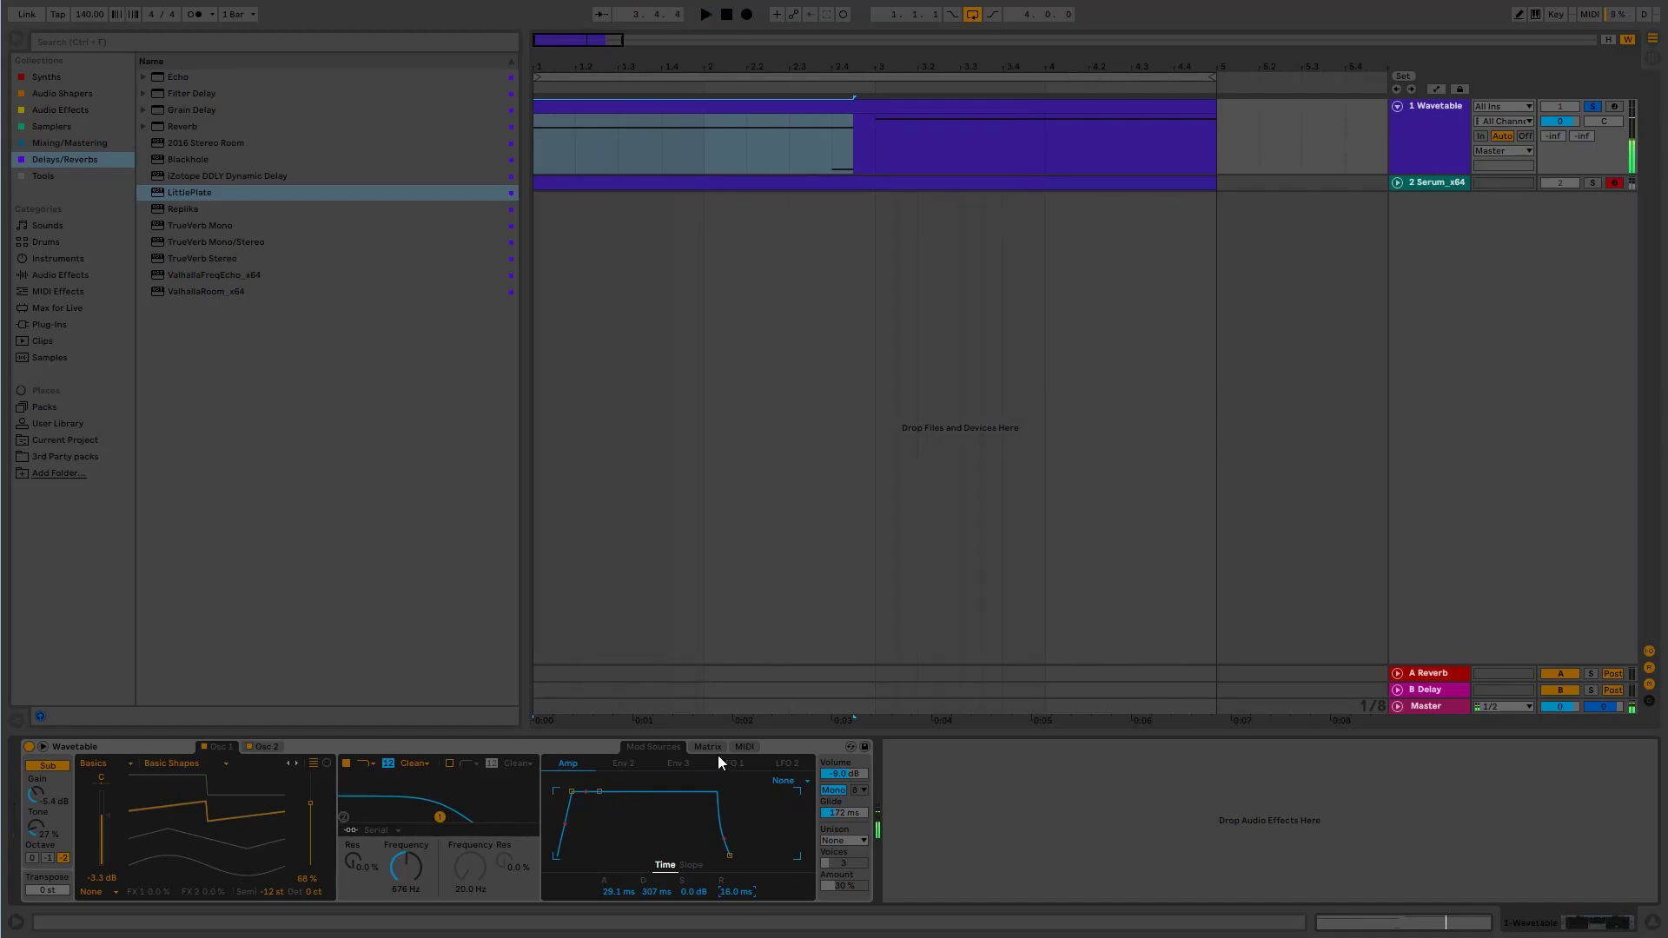
# Step: Transpose Oscillator 2 to -24 semitones, lower its gain to -3.4 dB, and compare it with Oscillator 1 during playback
pyautogui.click(264, 747)
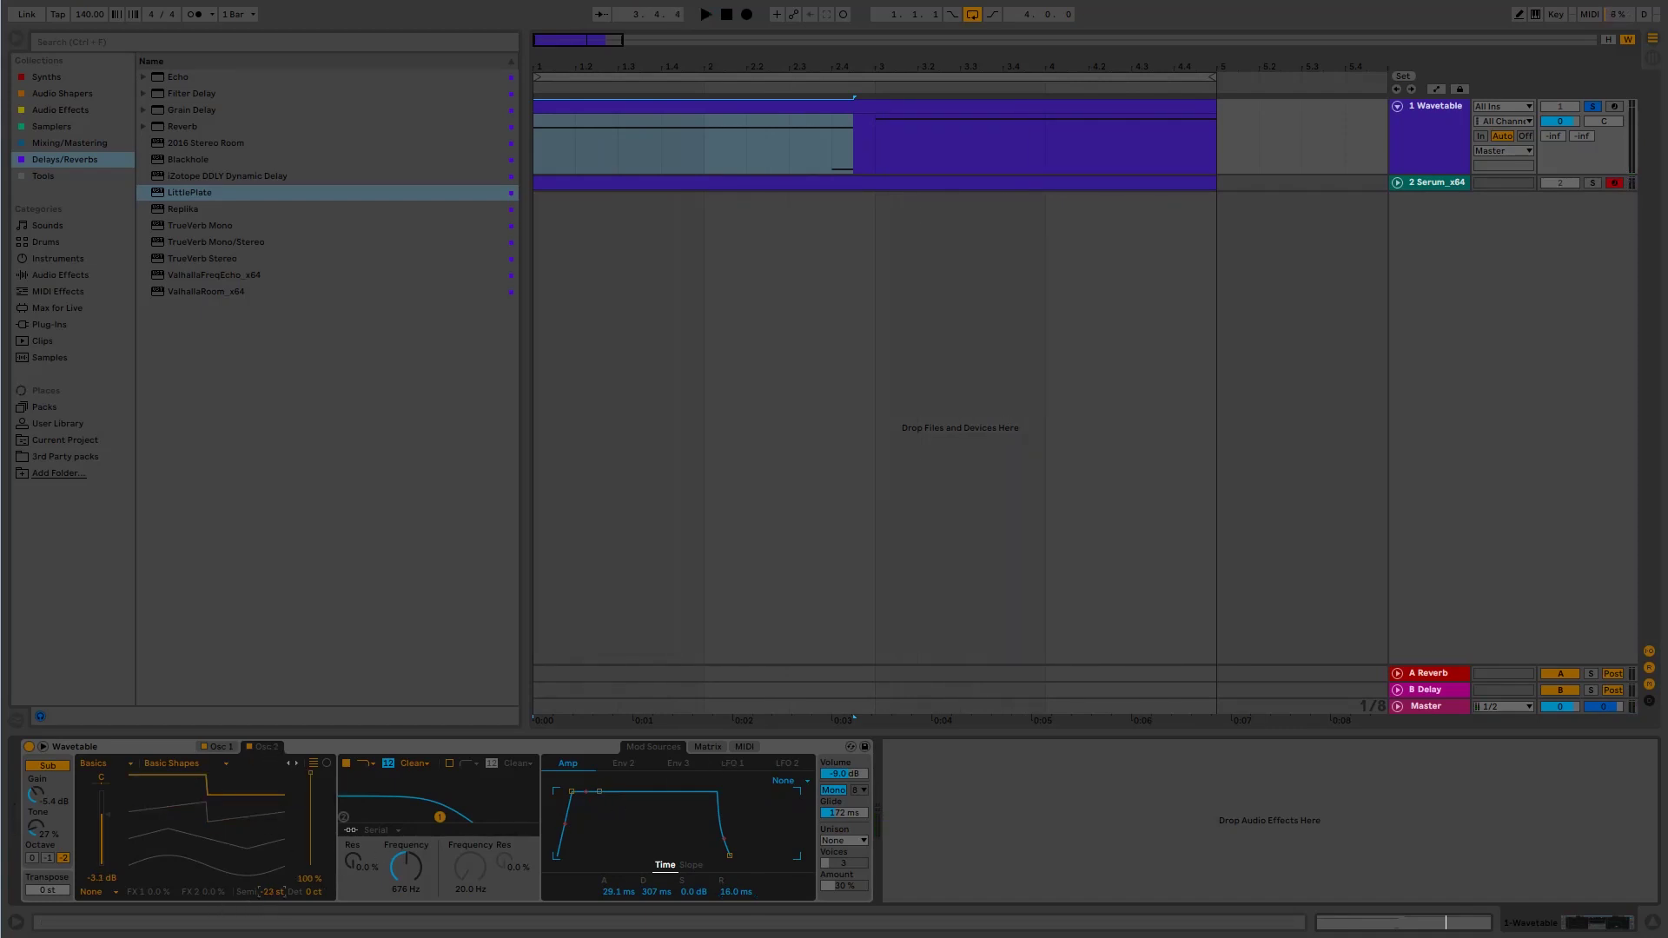
pyautogui.press('space')
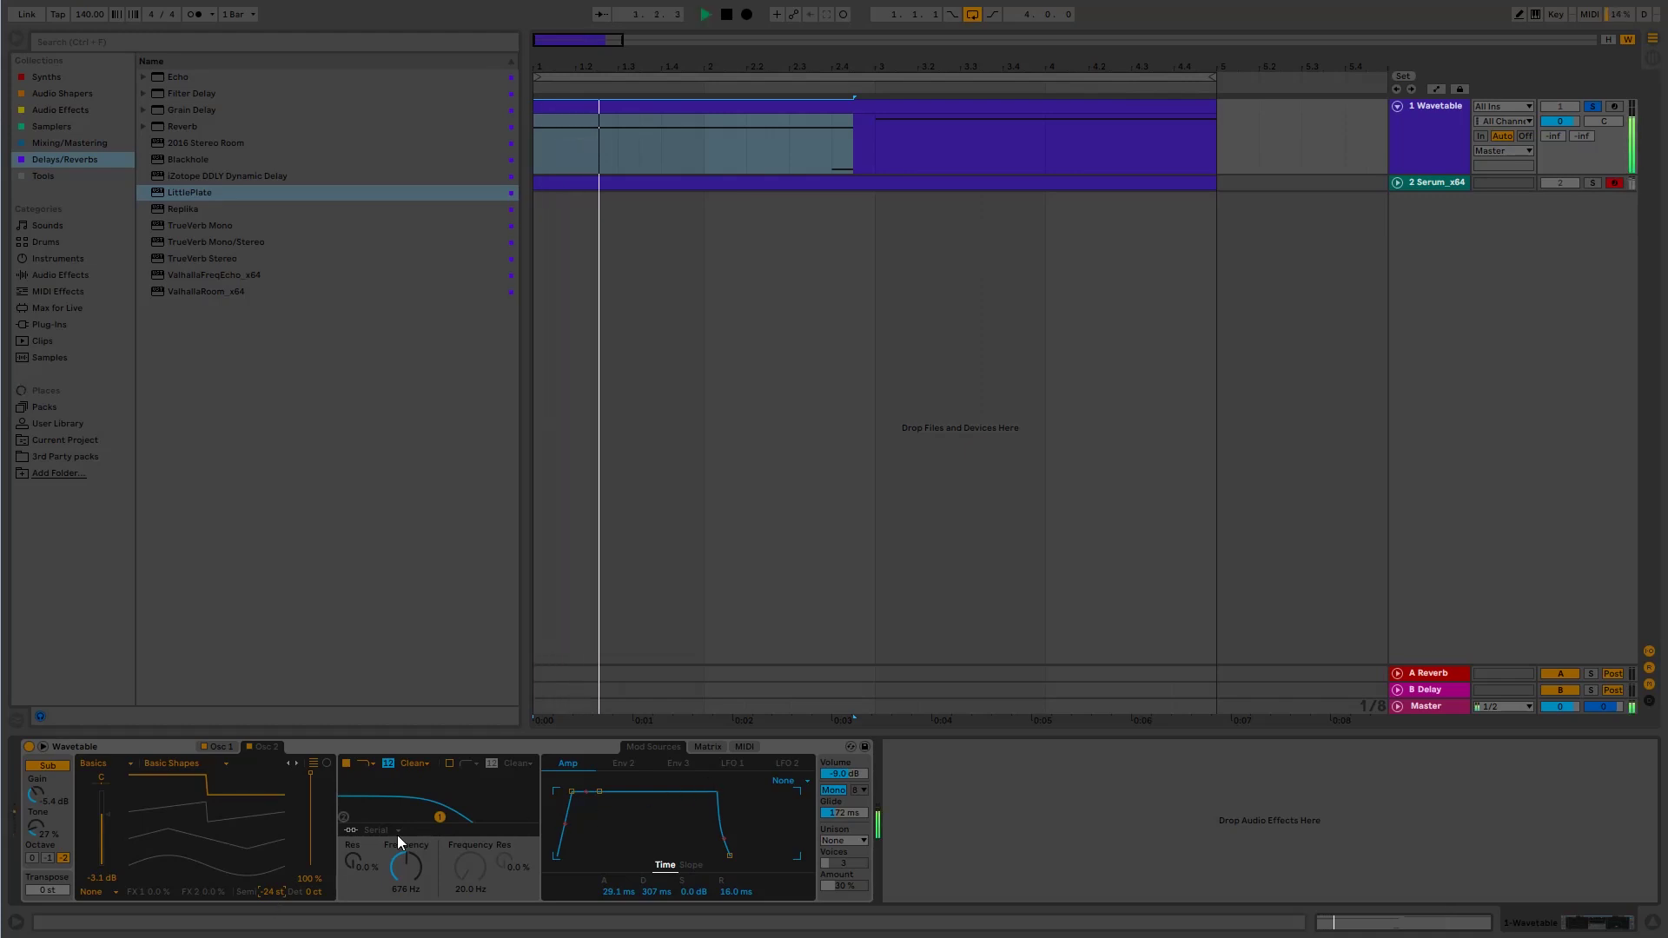
pyautogui.moveTo(117, 818); pyautogui.dragTo(118, 824)
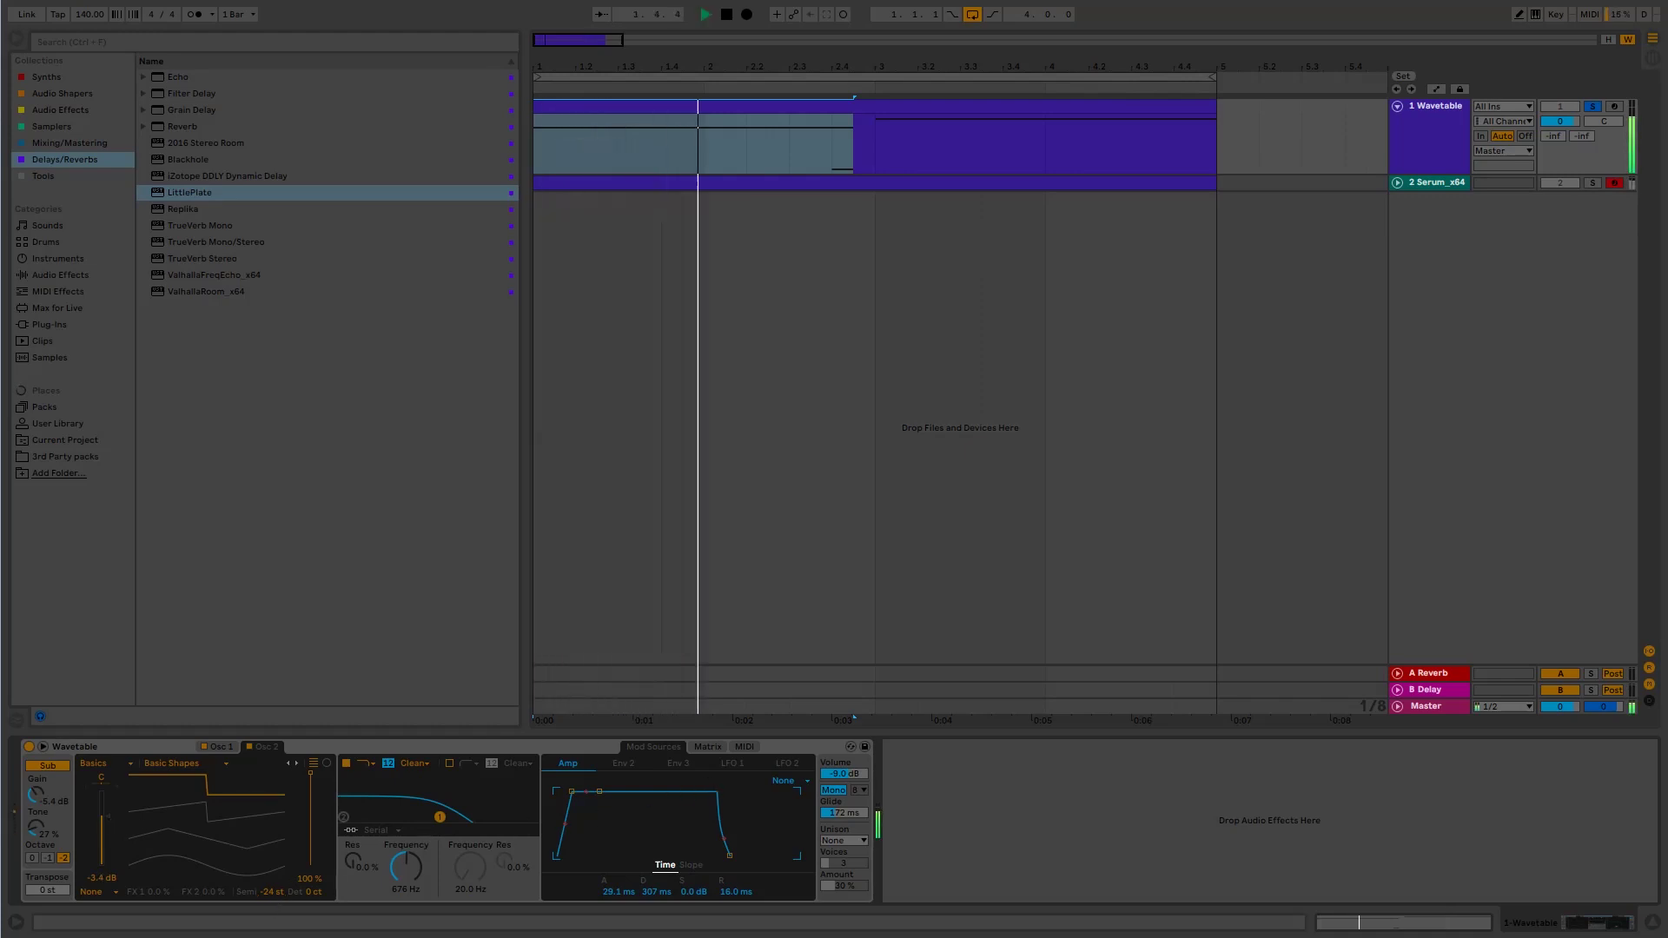
pyautogui.click(224, 747)
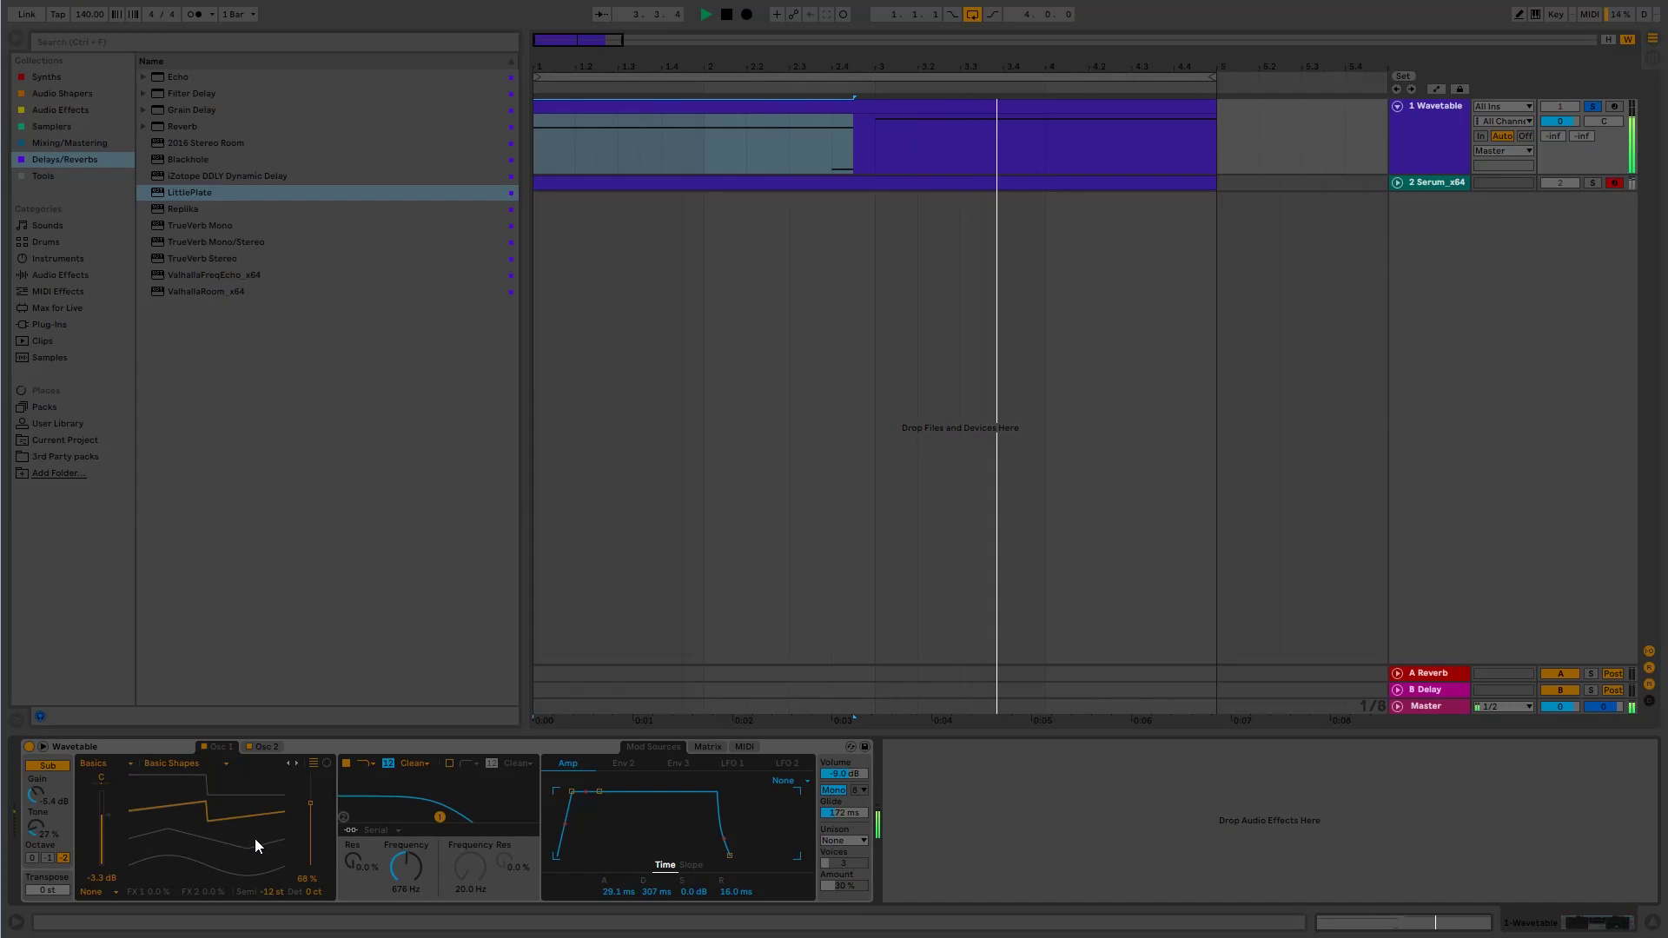
pyautogui.press('space')
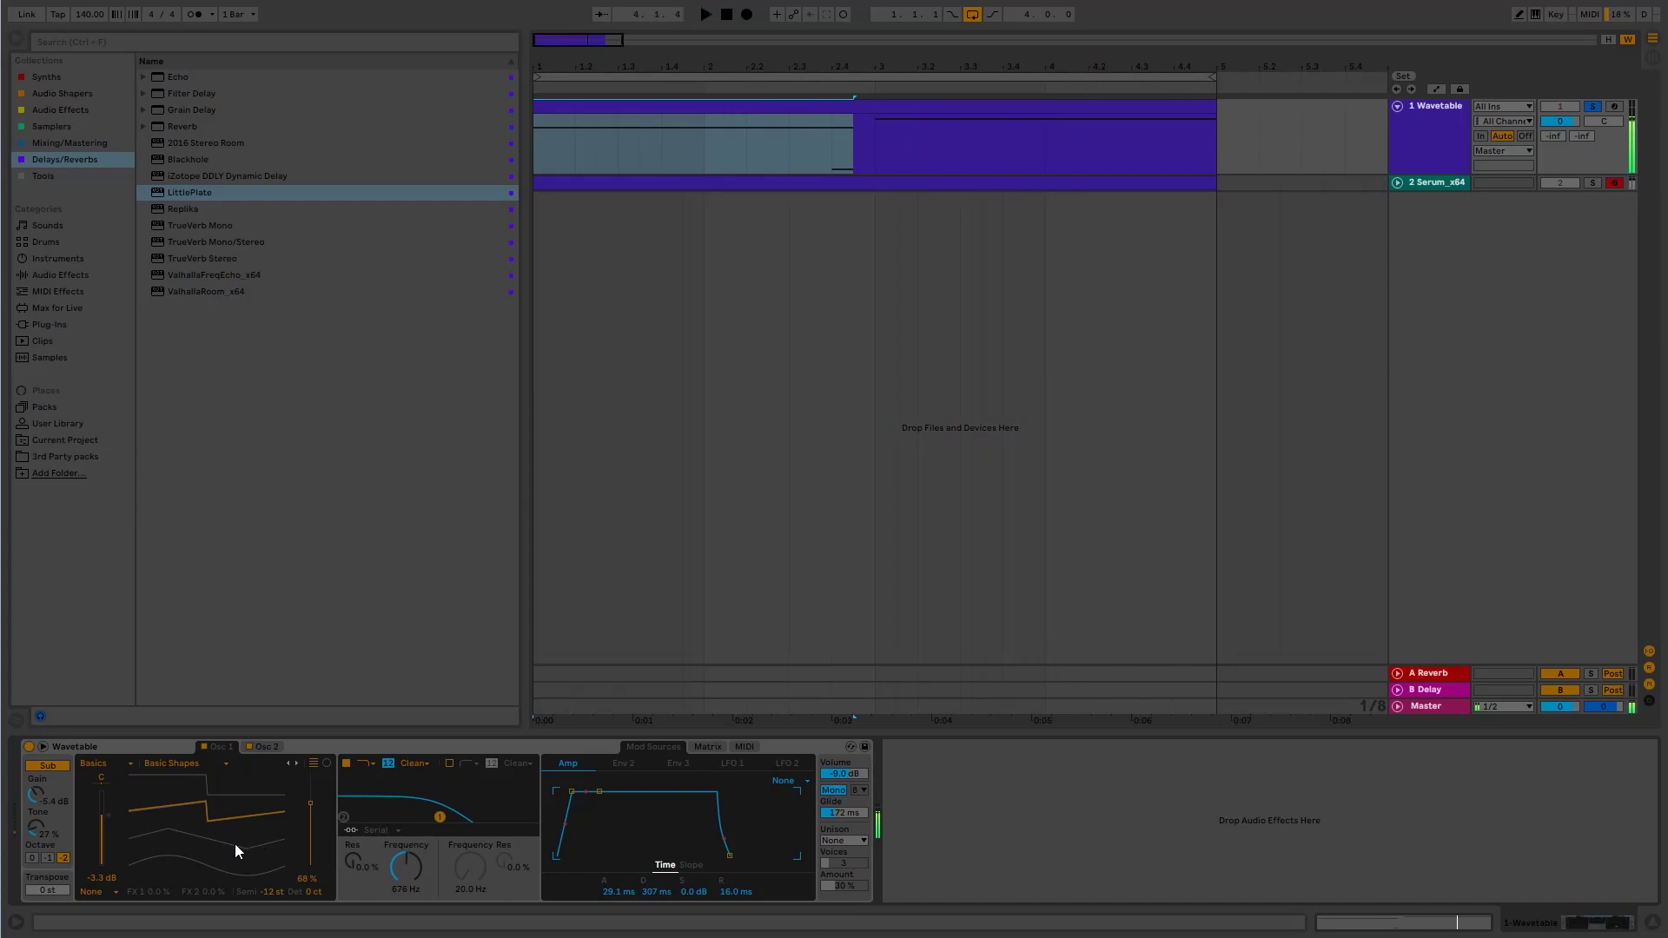
# Step: Enable Classic unison with 4 voices and a 23% amount, auditioning the settings during playback
pyautogui.click(862, 841)
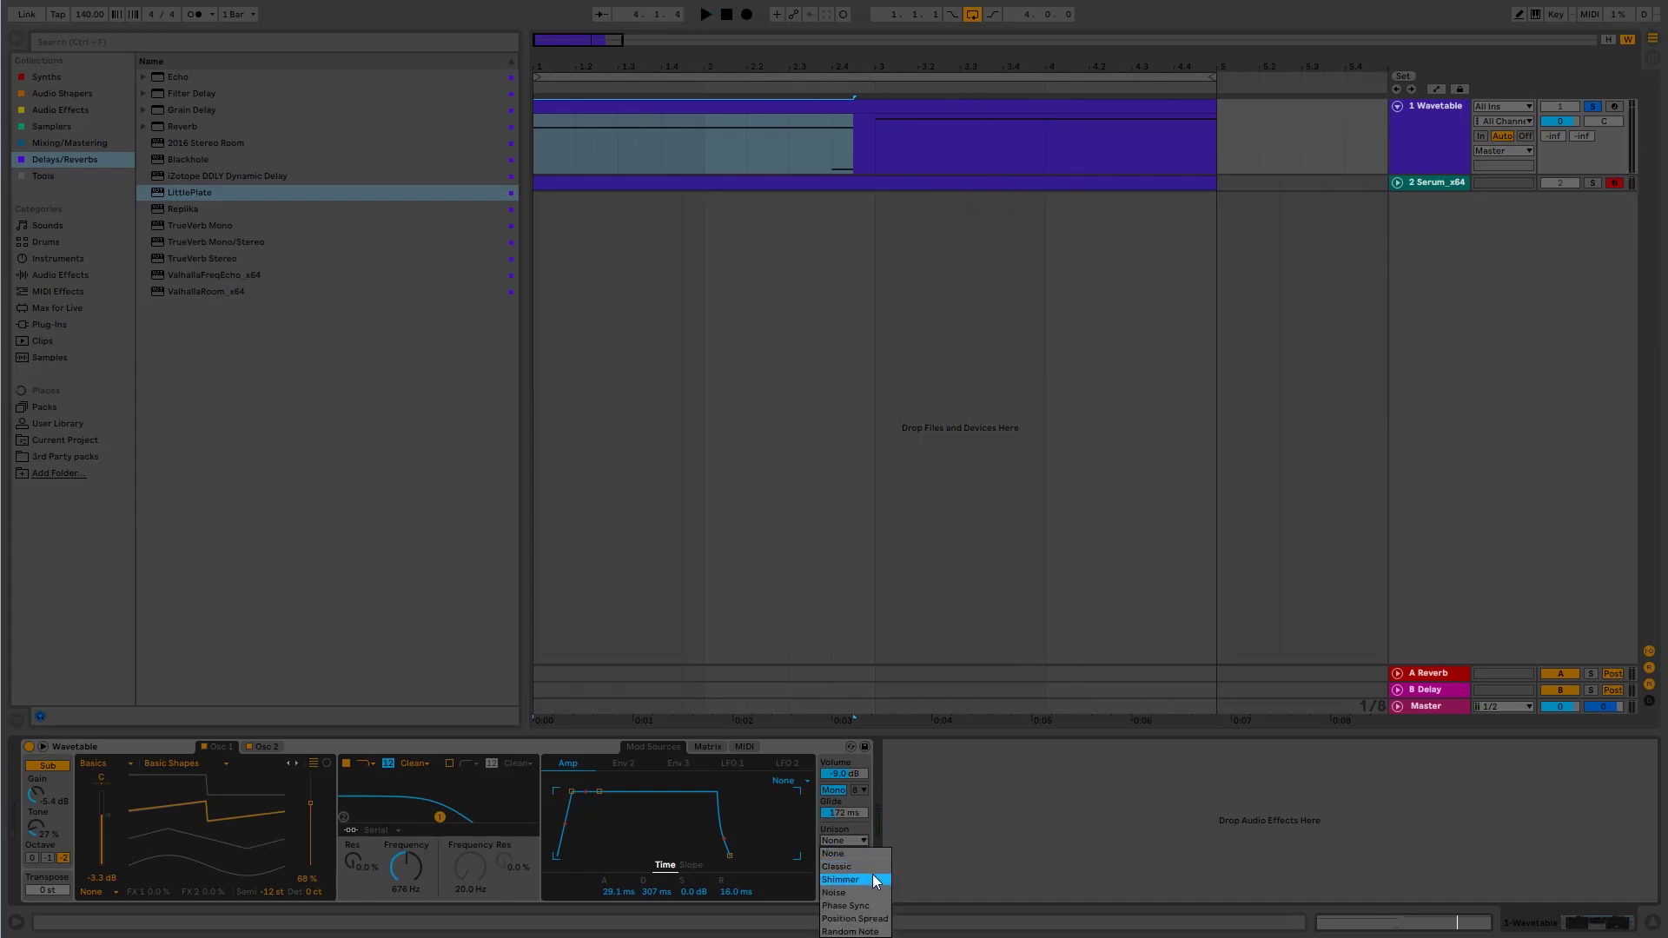
pyautogui.click(872, 867)
pyautogui.press('space')
pyautogui.moveTo(851, 863)
pyautogui.mouseDown()
pyautogui.moveTo(851, 849)
pyautogui.moveTo(848, 879)
pyautogui.mouseUp()
pyautogui.press('space')
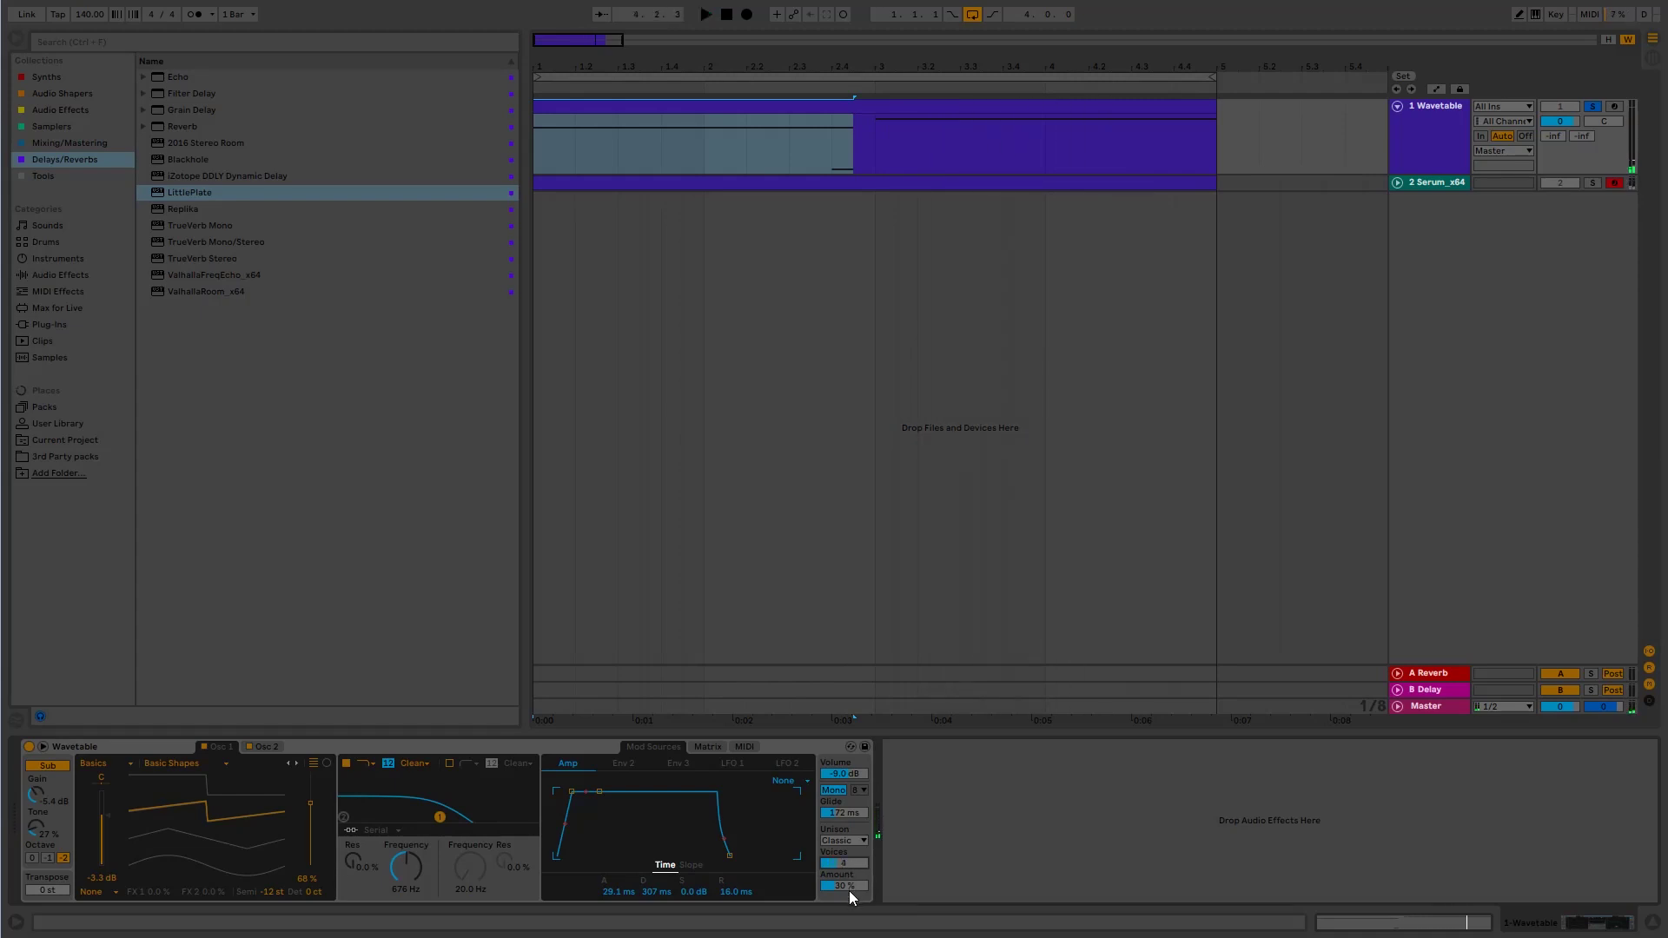
pyautogui.press('space')
pyautogui.moveTo(843, 863); pyautogui.dragTo(842, 883)
pyautogui.press('space')
pyautogui.press('space')
pyautogui.moveTo(842, 889)
pyautogui.mouseDown()
pyautogui.moveTo(842, 847)
pyautogui.moveTo(842, 896)
pyautogui.mouseUp()
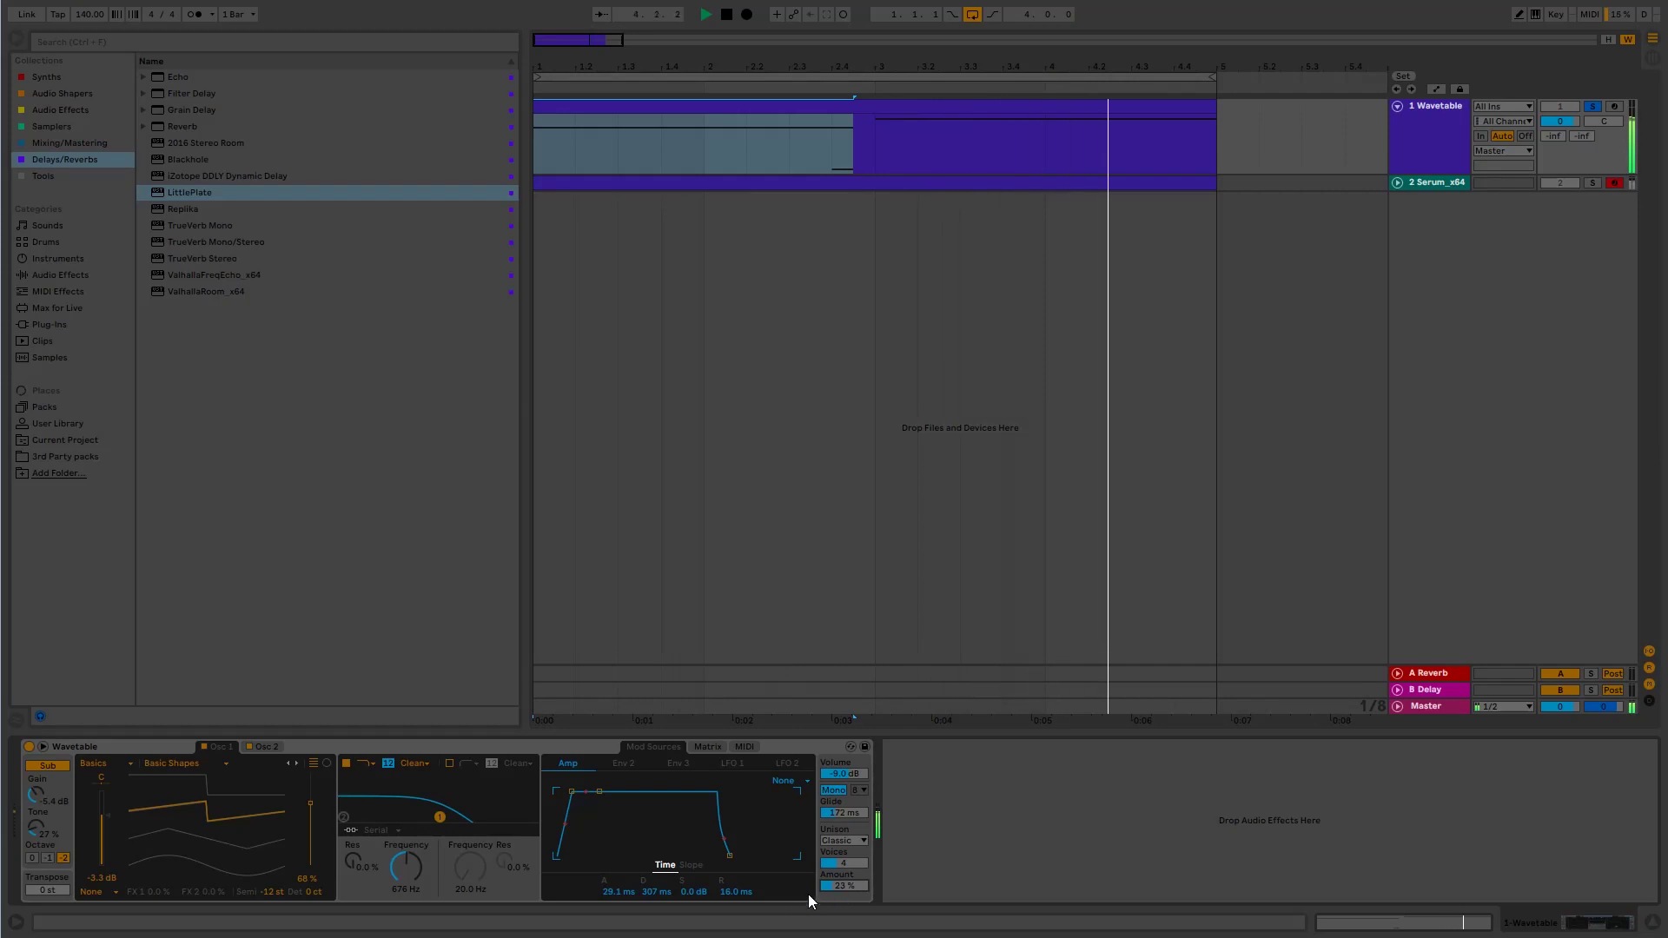
# Step: Lower Oscillator 1's gain to -3.9 dB and set Filter 1 to about 446 Hz with 30% resonance during playback
pyautogui.moveTo(101, 816)
pyautogui.mouseDown()
pyautogui.moveTo(100, 839)
pyautogui.moveTo(101, 817)
pyautogui.mouseUp()
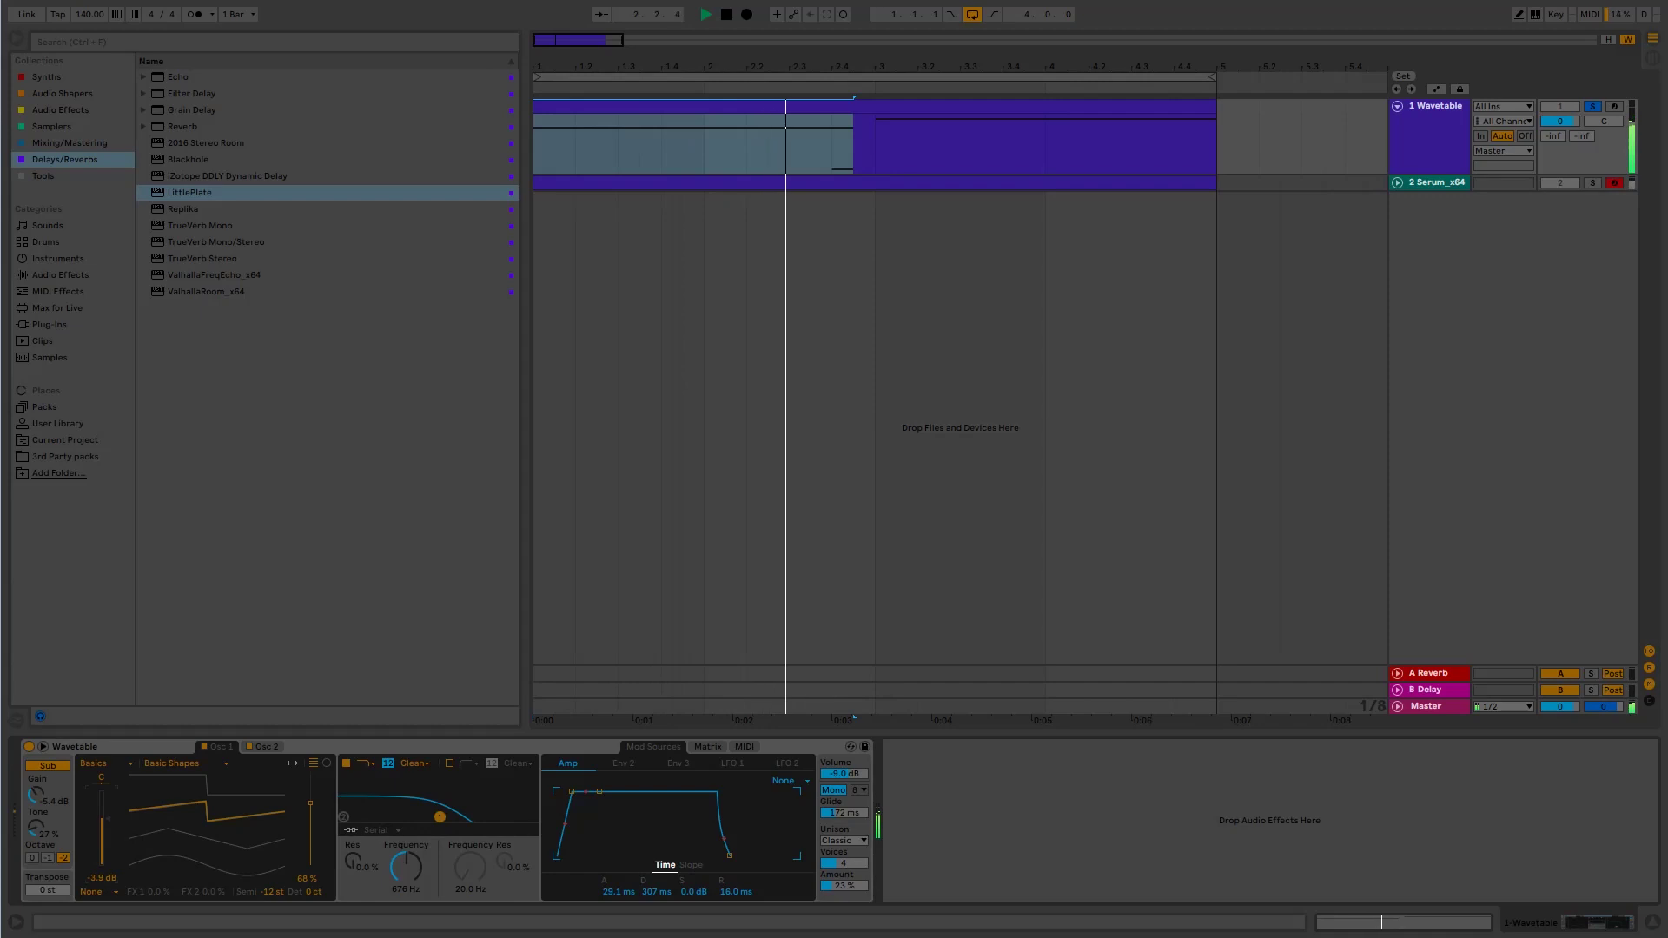
pyautogui.moveTo(406, 866)
pyautogui.mouseDown()
pyautogui.moveTo(353, 847)
pyautogui.moveTo(409, 879)
pyautogui.mouseUp()
pyautogui.moveTo(353, 855); pyautogui.dragTo(353, 860)
pyautogui.press('space')
# Step: Shape Envelope 2 with a decay of about 1.13 s and 0% sustain
pyautogui.click(635, 765)
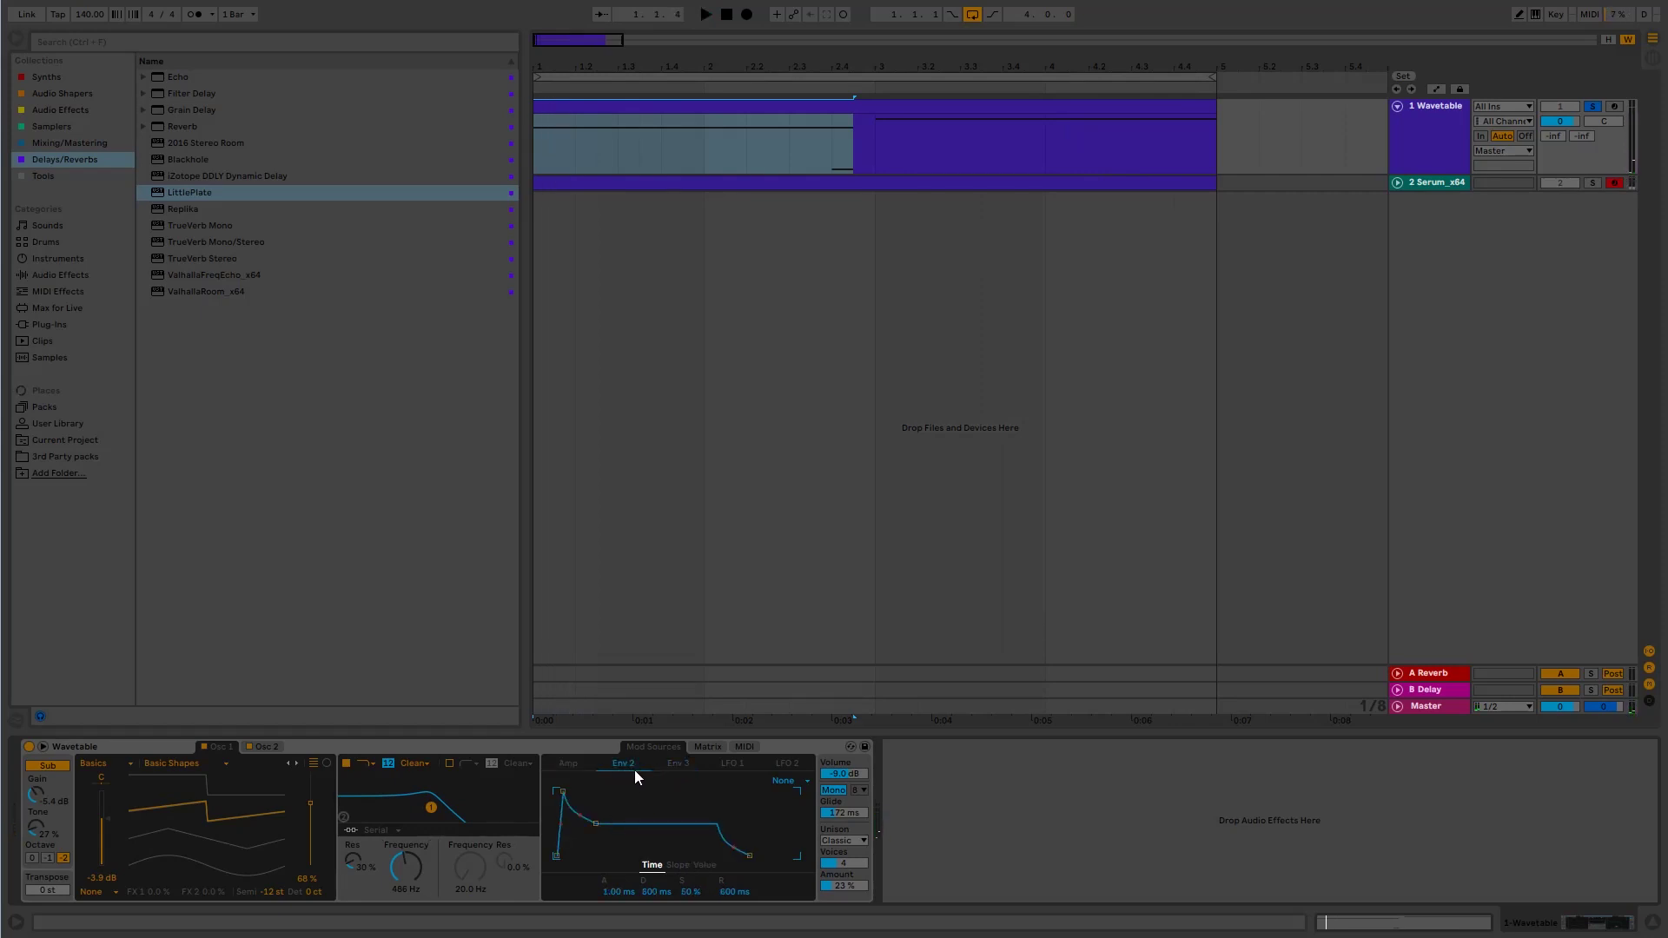
pyautogui.click(571, 764)
pyautogui.click(616, 764)
pyautogui.moveTo(596, 822); pyautogui.dragTo(608, 856)
# Step: Modulate the Filter 1 frequency with Envelope 2 by an amount of about 22 in the modulation matrix, and audition it
pyautogui.click(706, 747)
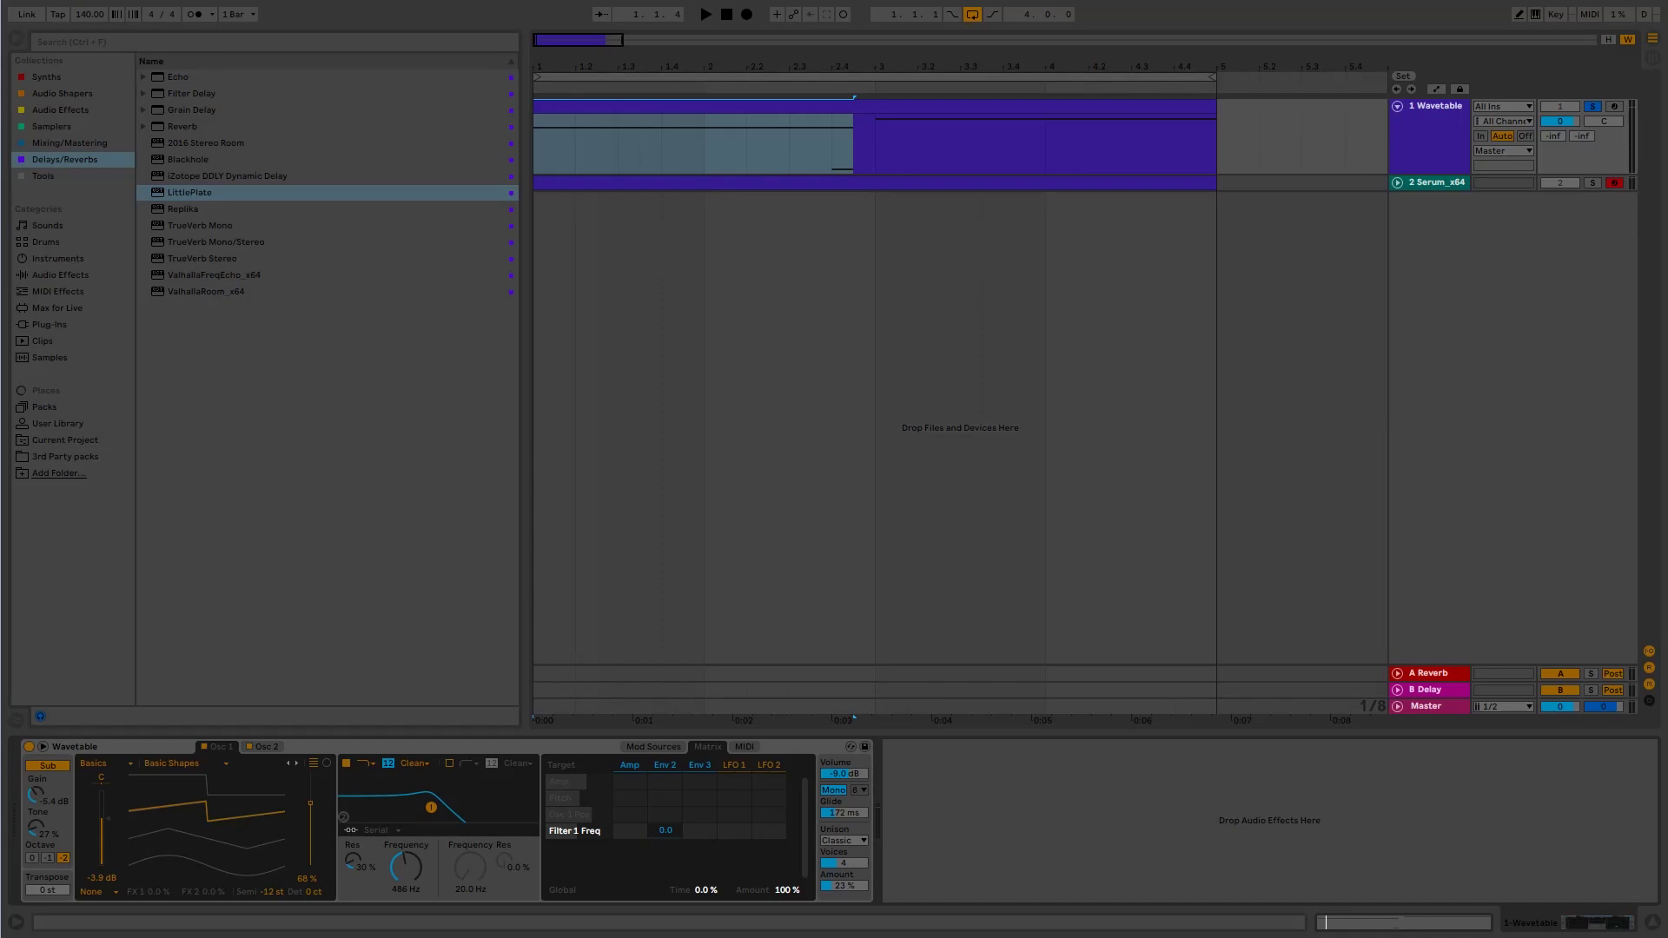
pyautogui.press('space')
pyautogui.moveTo(665, 830); pyautogui.dragTo(666, 845)
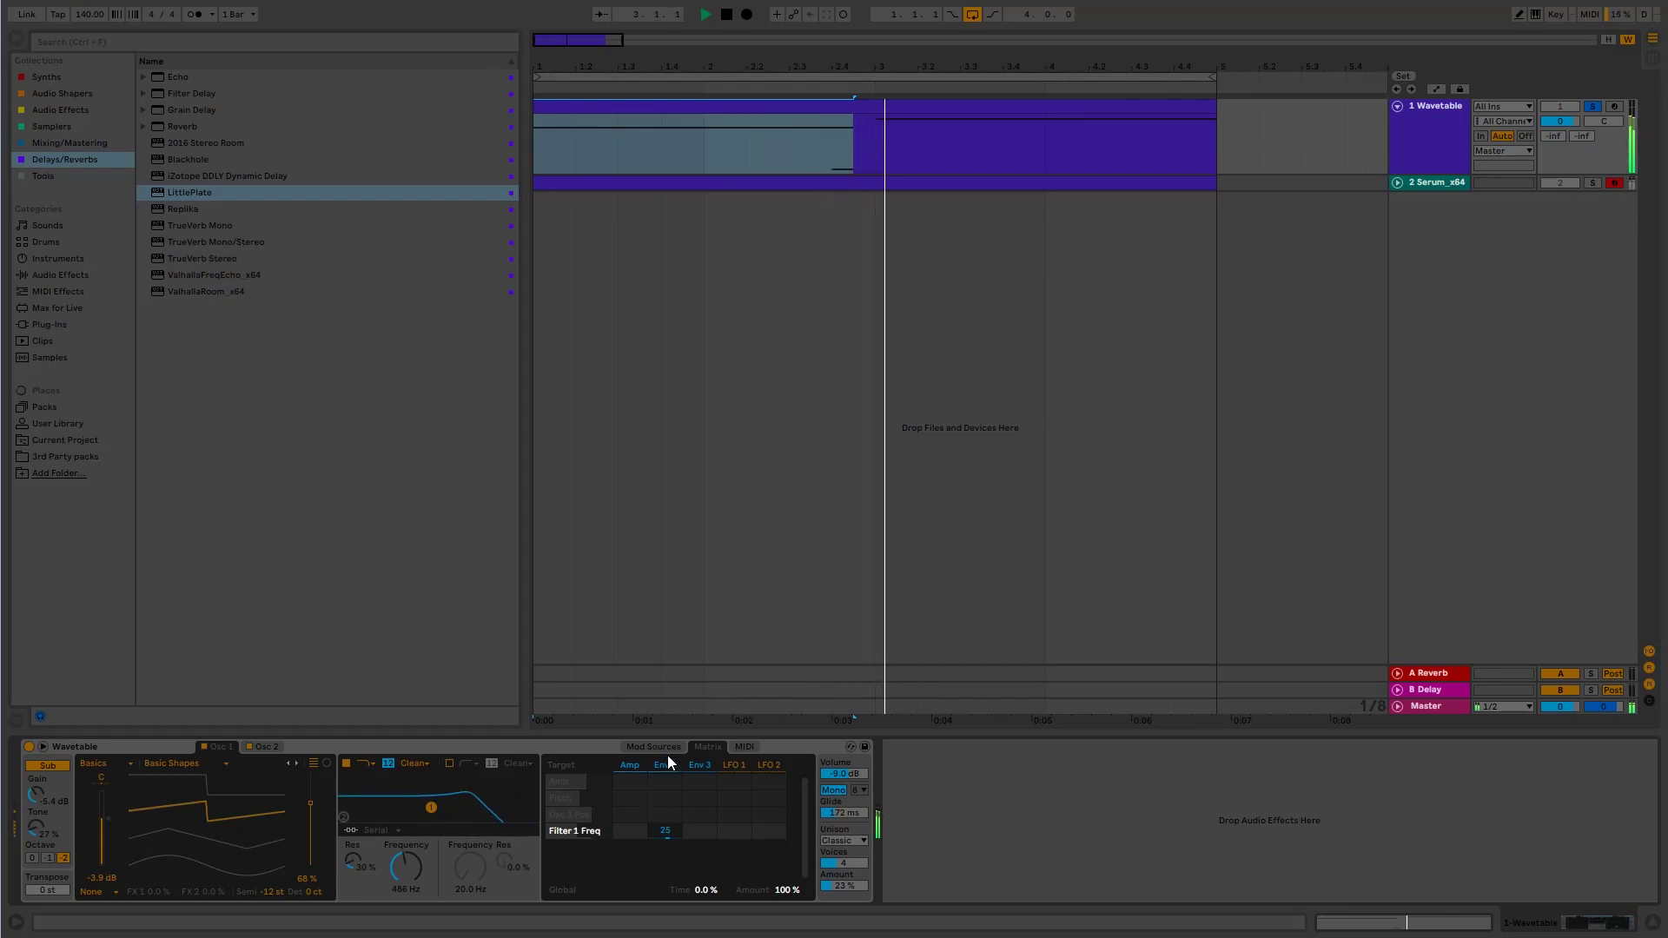
pyautogui.press('space')
pyautogui.click(415, 763)
pyautogui.click(503, 884)
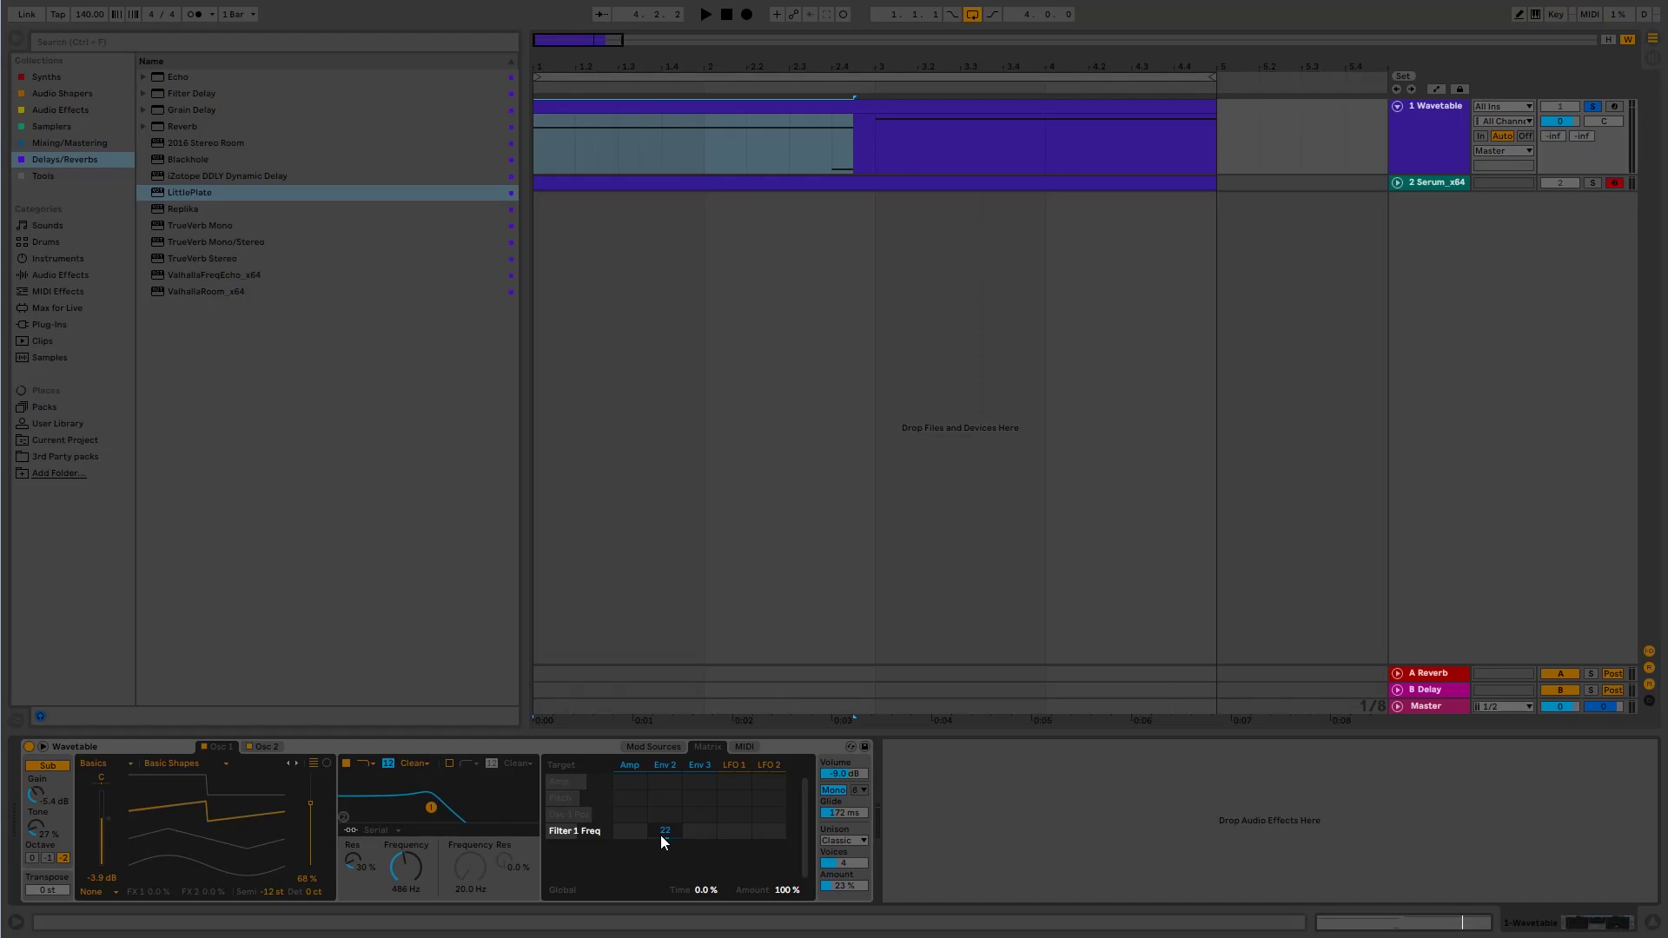
pyautogui.click(644, 749)
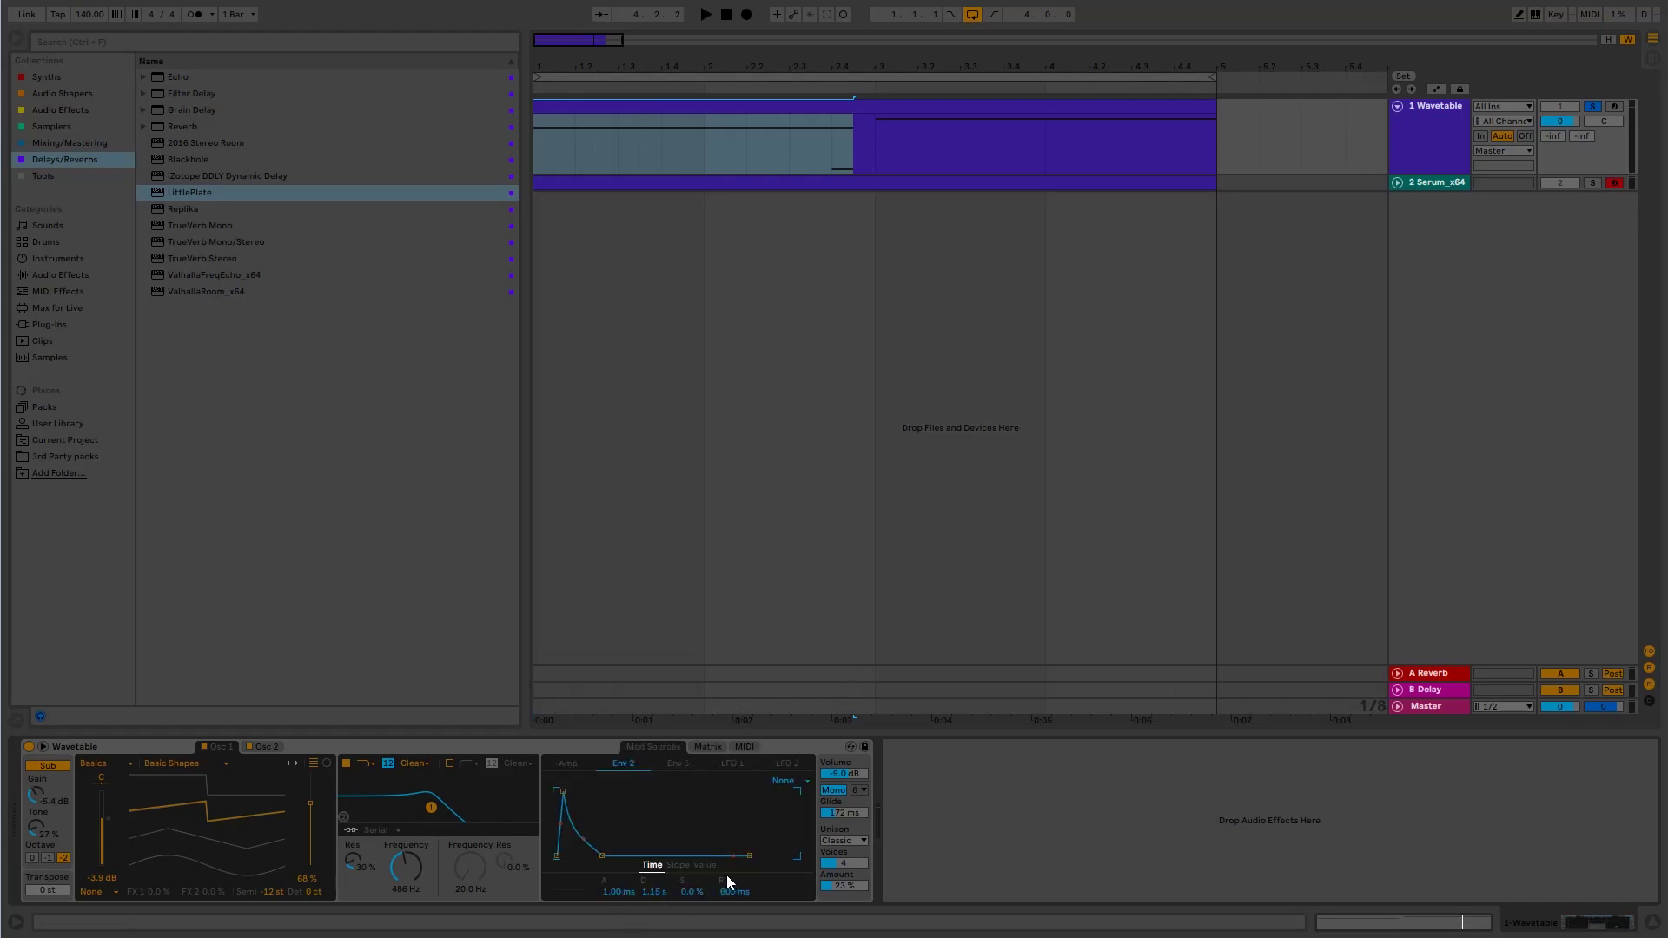
pyautogui.click(788, 780)
pyautogui.click(774, 794)
# Step: Set Oscillator 1's wavetable position to 66% during playback
pyautogui.click(256, 745)
pyautogui.click(201, 745)
pyautogui.press('space')
pyautogui.moveTo(314, 804); pyautogui.dragTo(311, 806)
pyautogui.press('space')
pyautogui.click(584, 769)
pyautogui.click(643, 766)
pyautogui.click(573, 761)
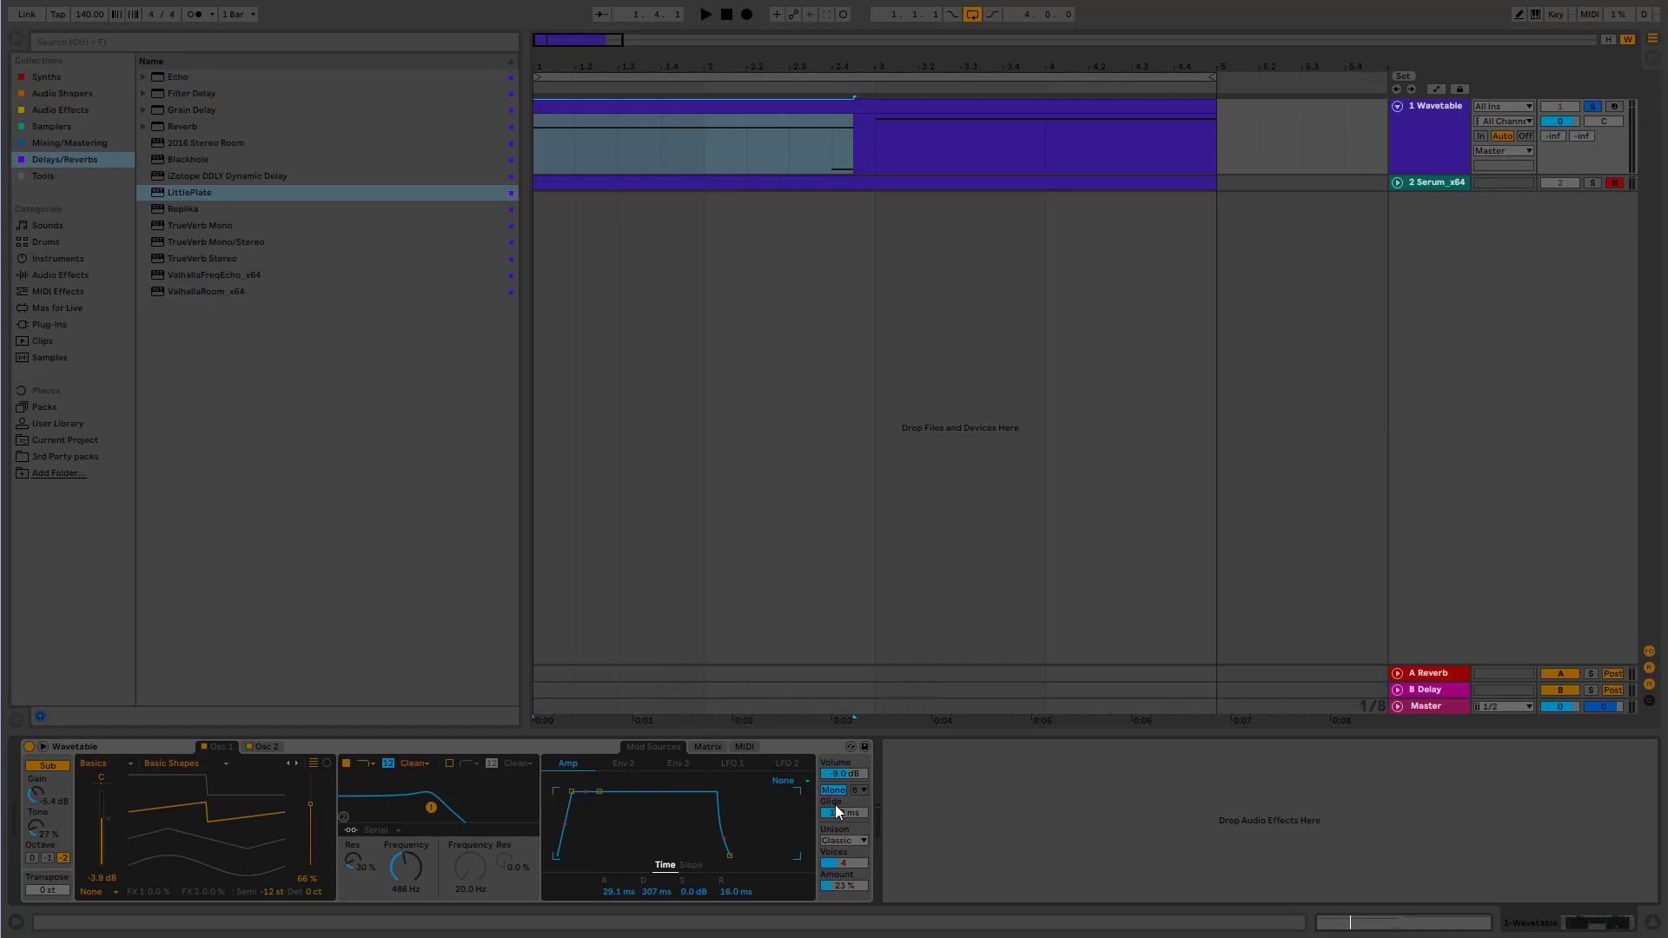
# Step: Unsolo the Wavetable track and lower its volume to about -4.8 dB while playing it together with the Serum track
pyautogui.click(1596, 107)
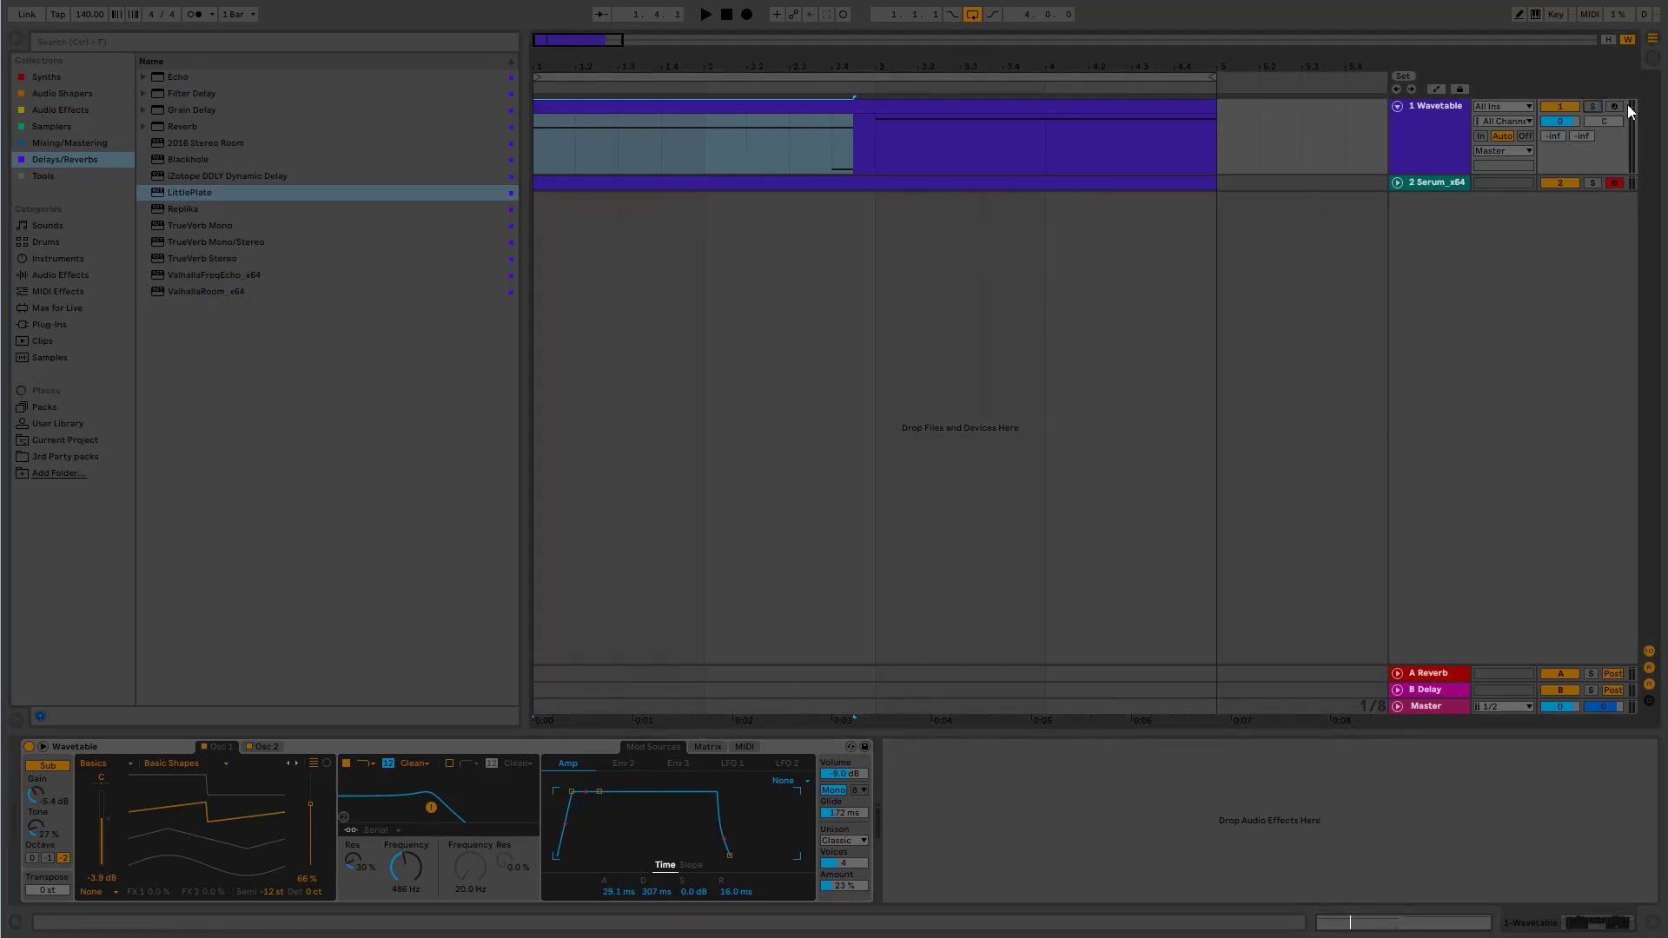
pyautogui.press('space')
pyautogui.press('Tab')
pyautogui.moveTo(593, 508); pyautogui.dragTo(586, 529)
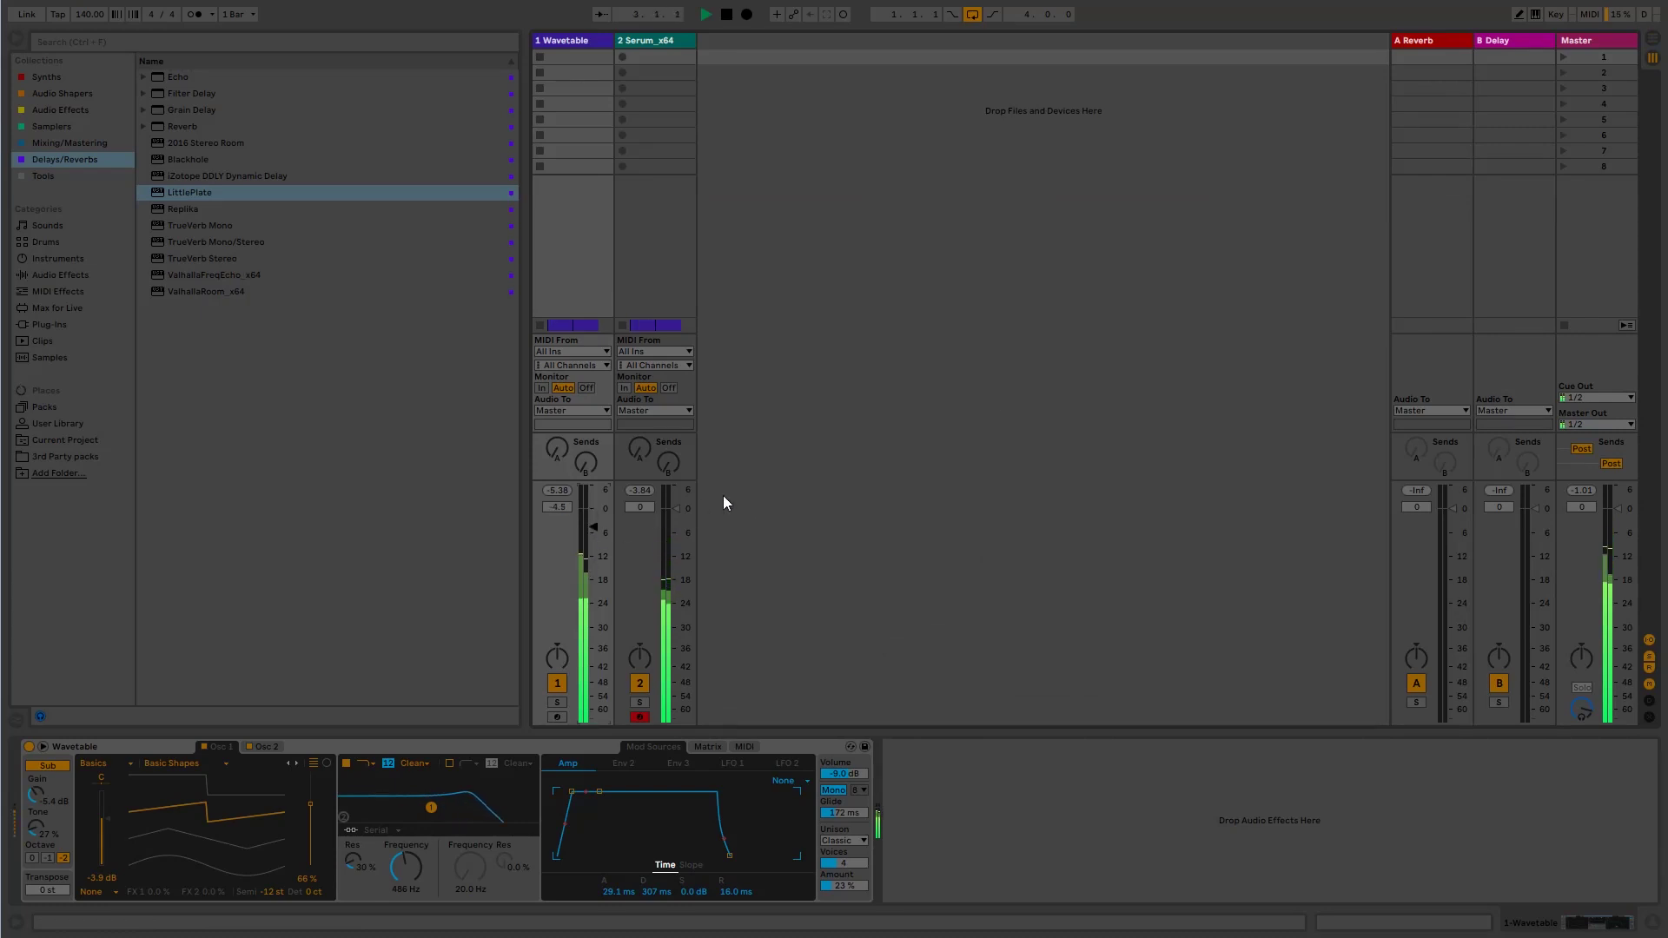
pyautogui.click(1653, 39)
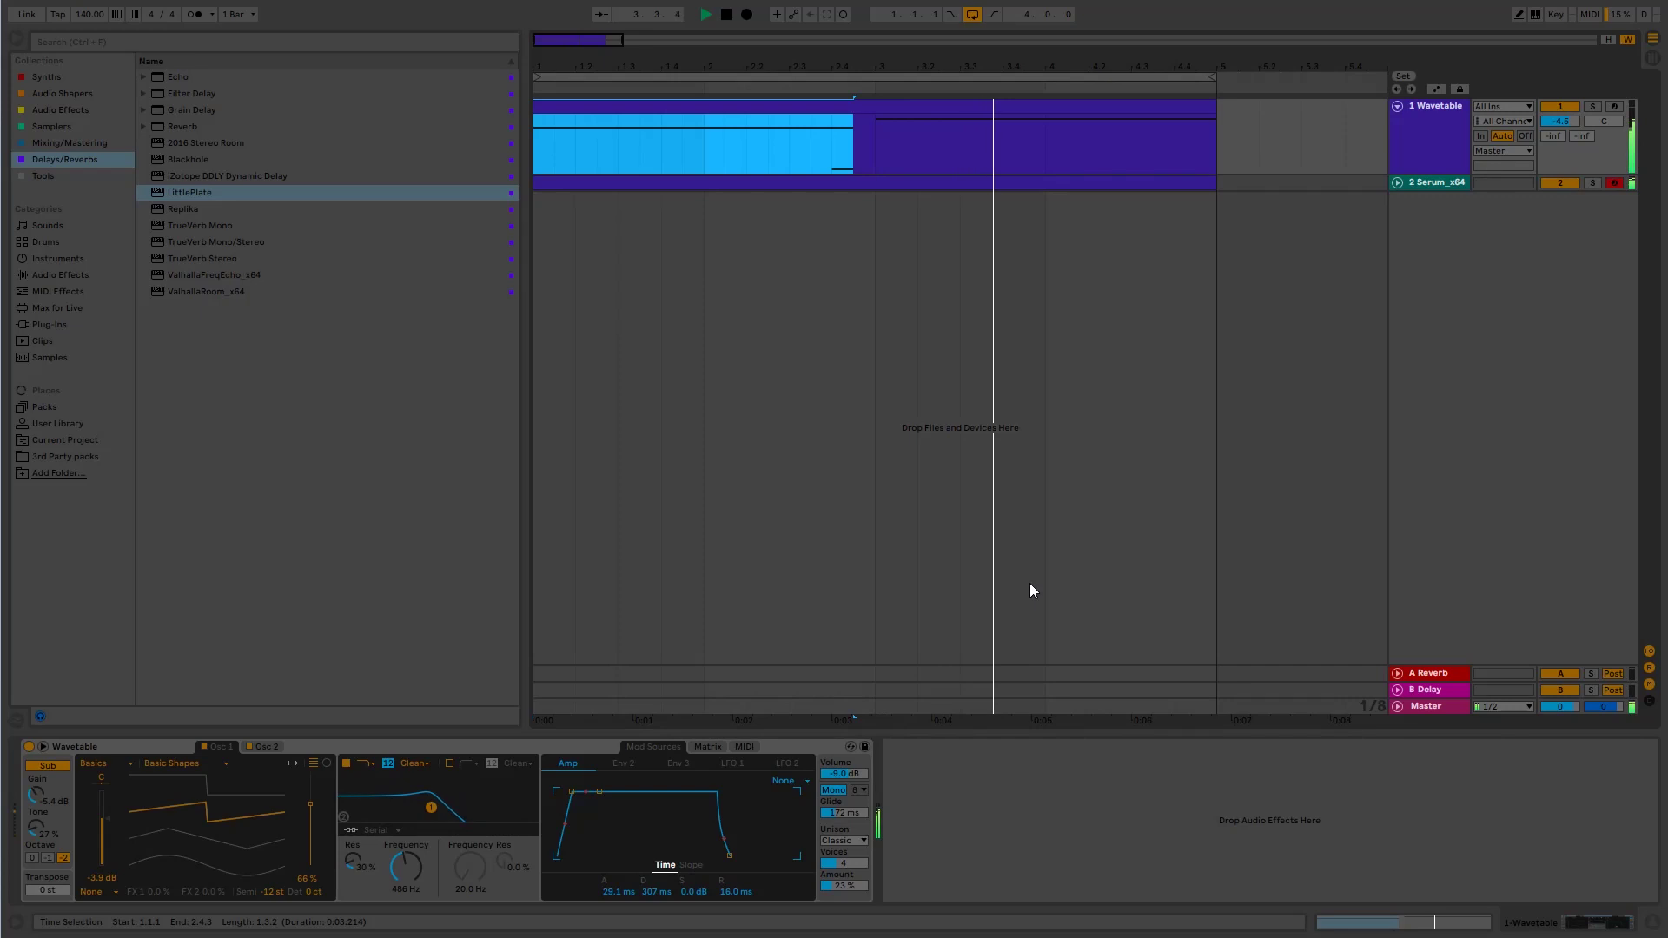
pyautogui.press('space')
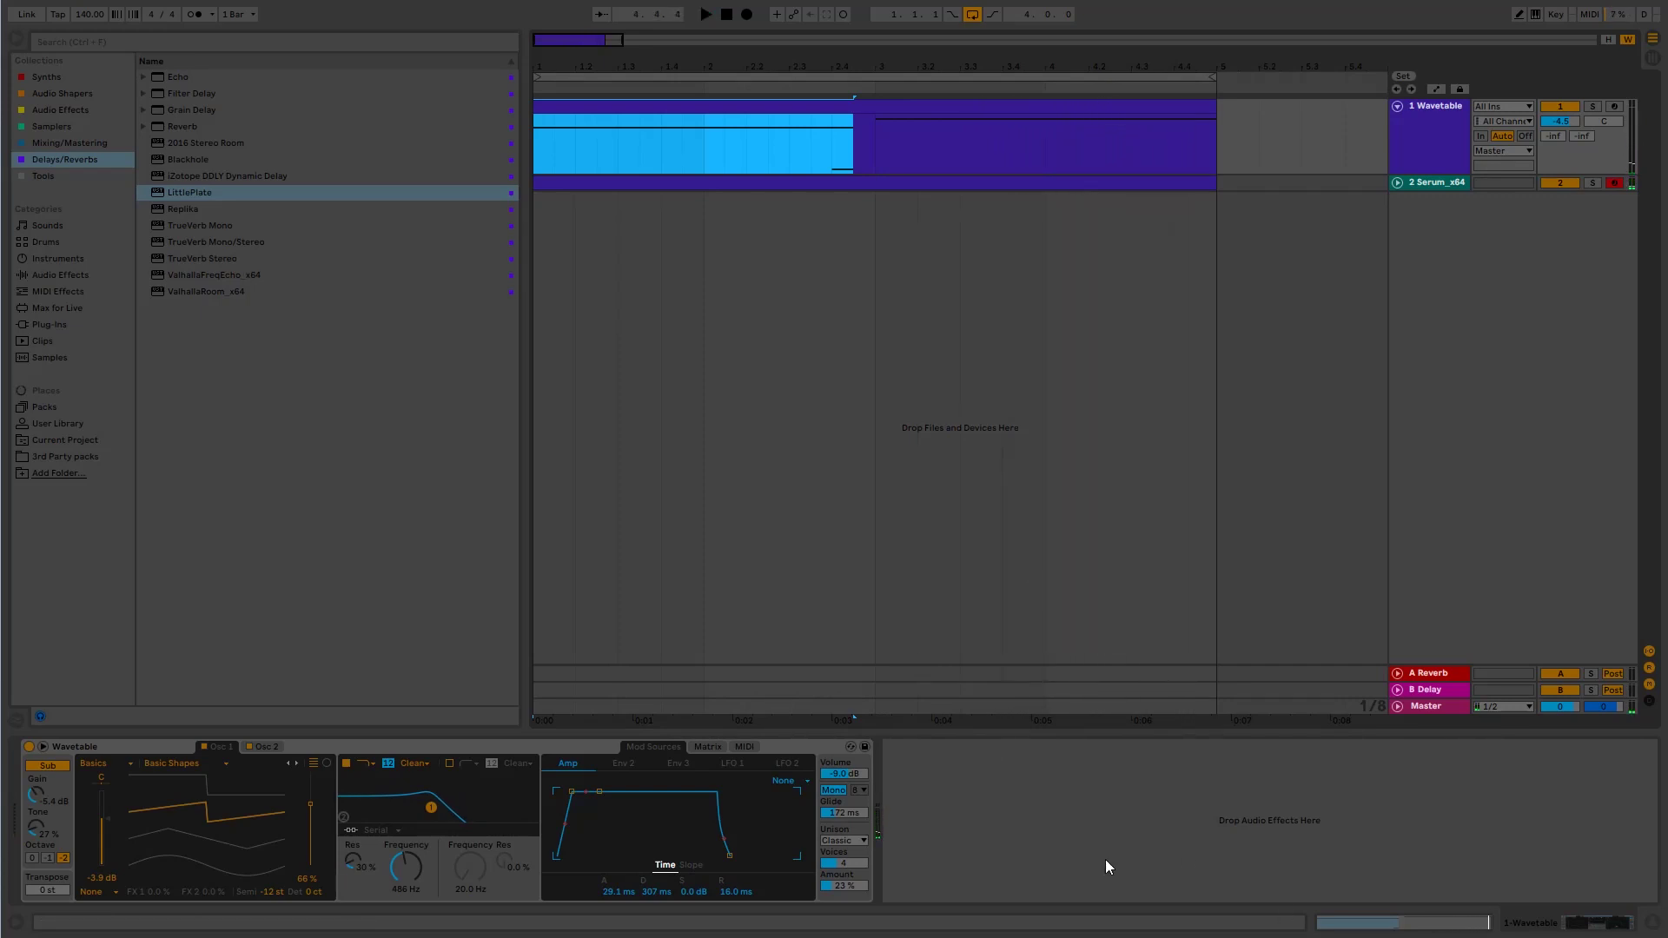